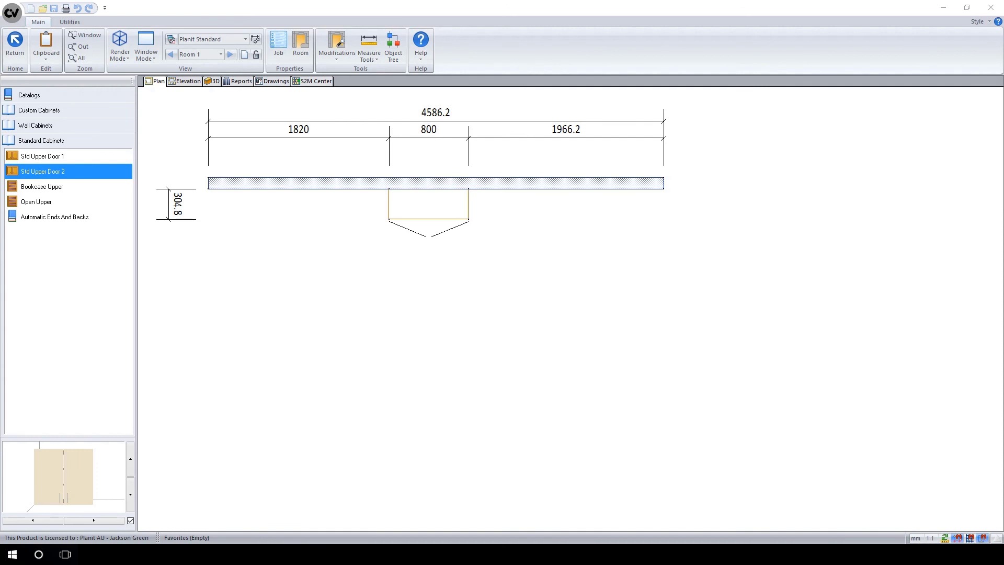
Step: Add a Measurement parameter of style Attribute named U_Bscribe to the Std Upper Door 2 cabinet, with description Back Scribe and value 150
right_click(393, 194)
click(435, 369)
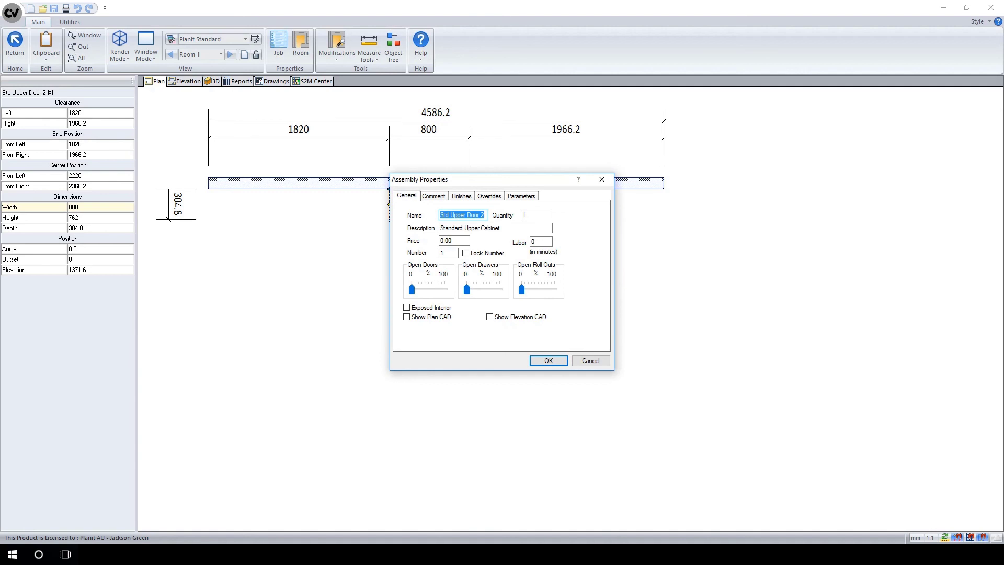
click(522, 196)
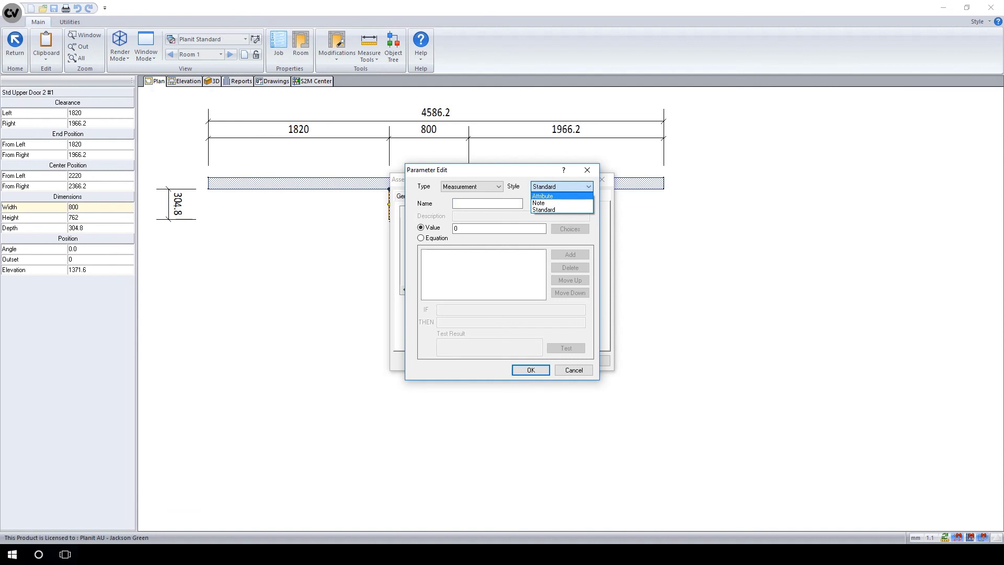
key(Return)
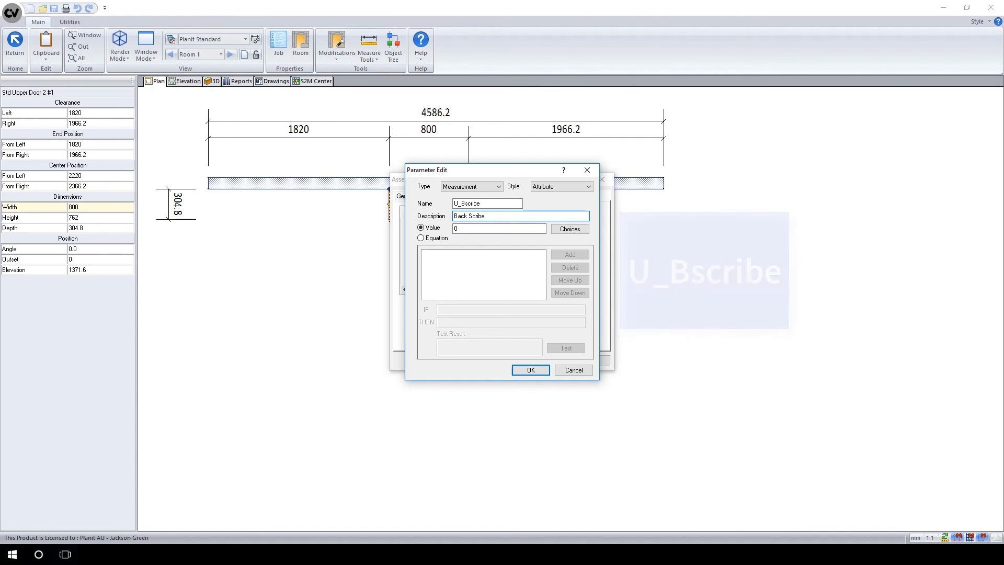
click(499, 228)
text(15)
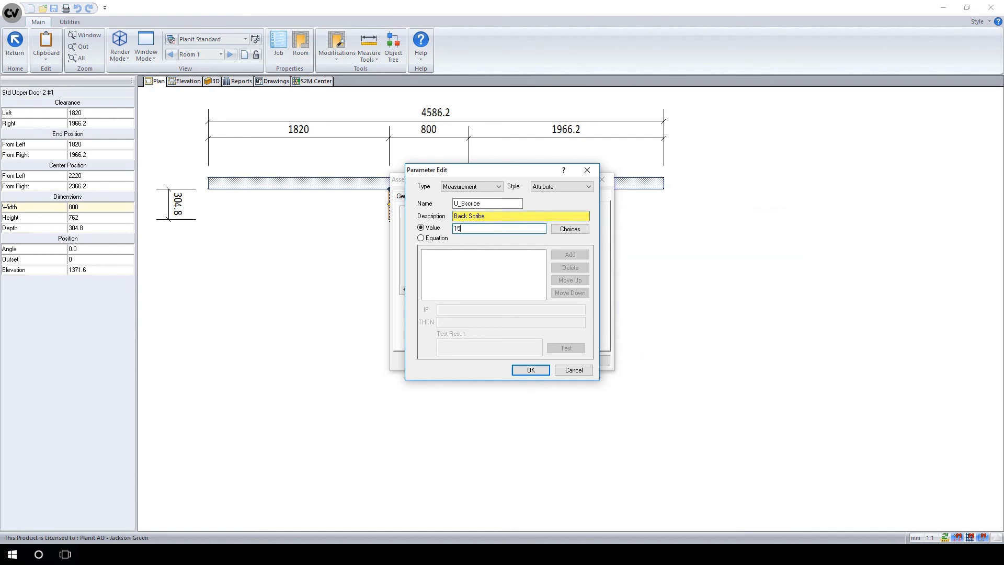
text(0)
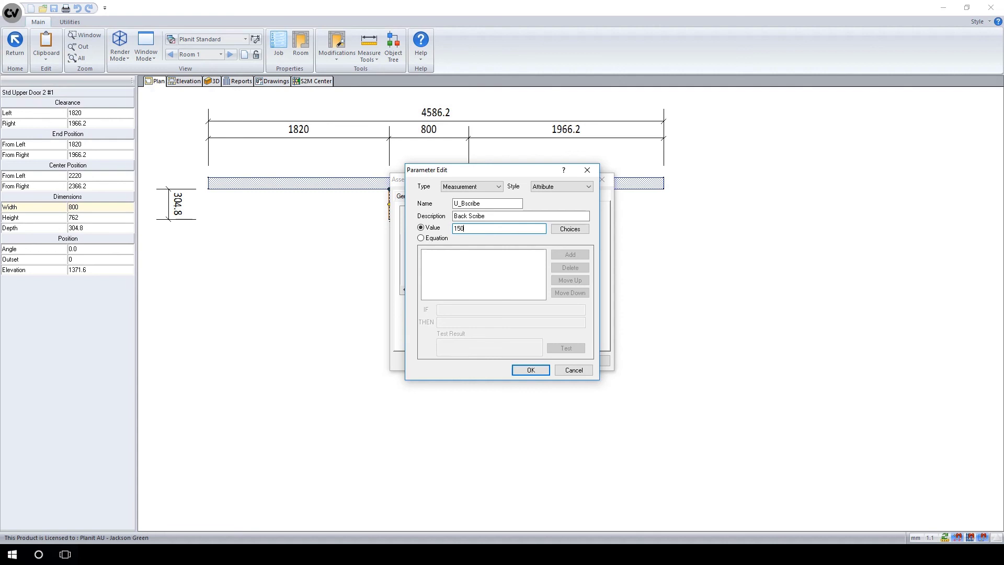
key(Return)
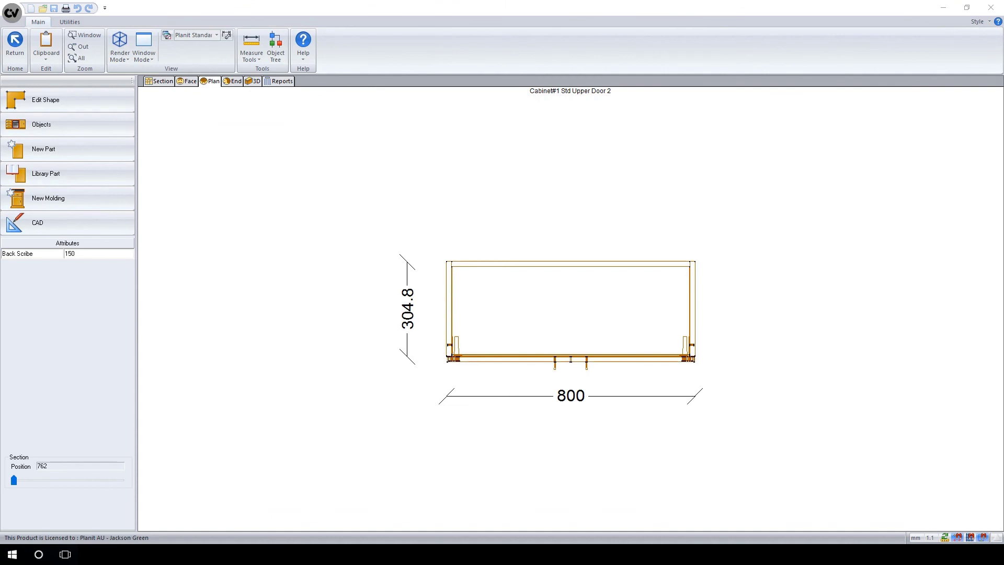
Step: Set the back scribe to 50 in the upper cabinet's case properties
click(159, 81)
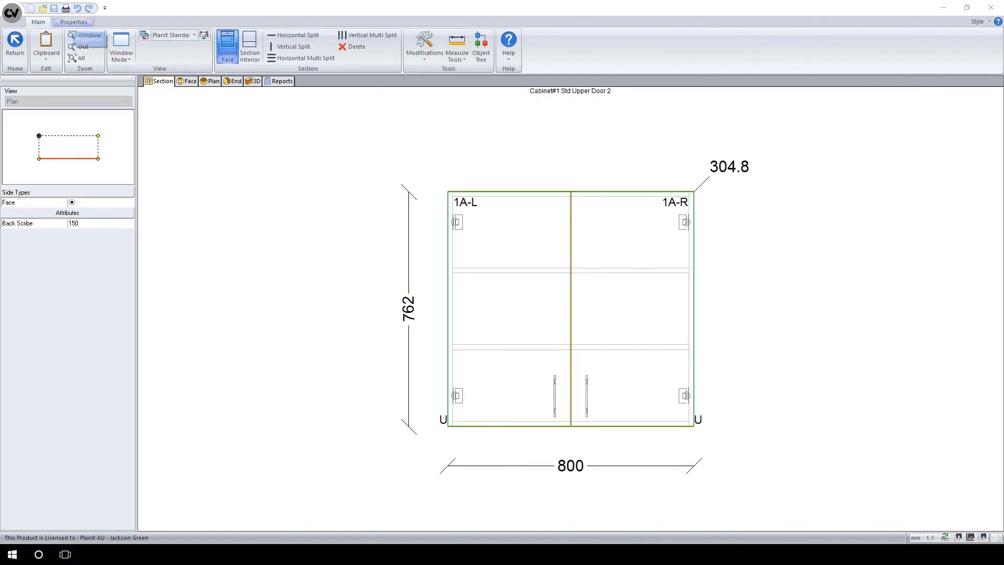
click(74, 22)
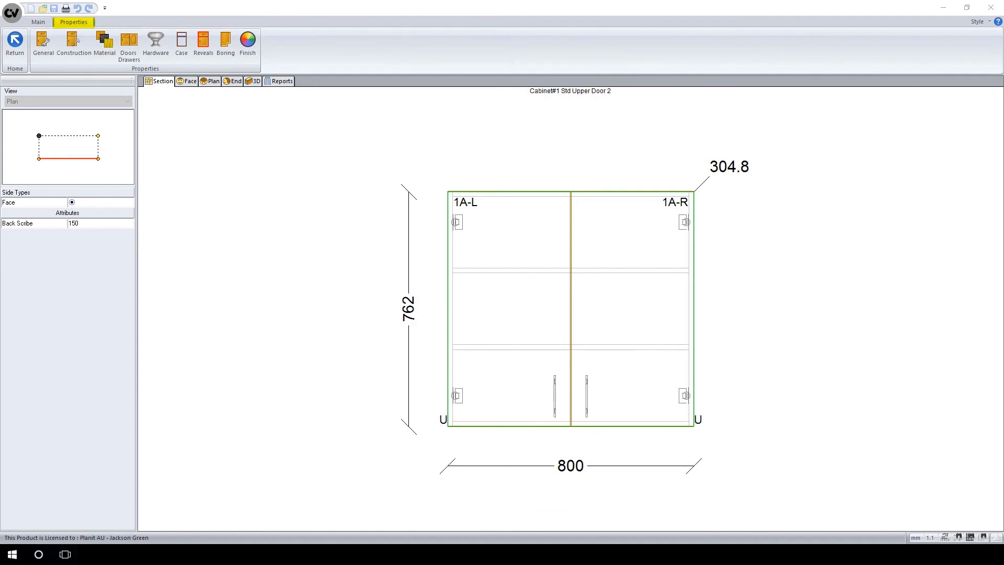
click(181, 44)
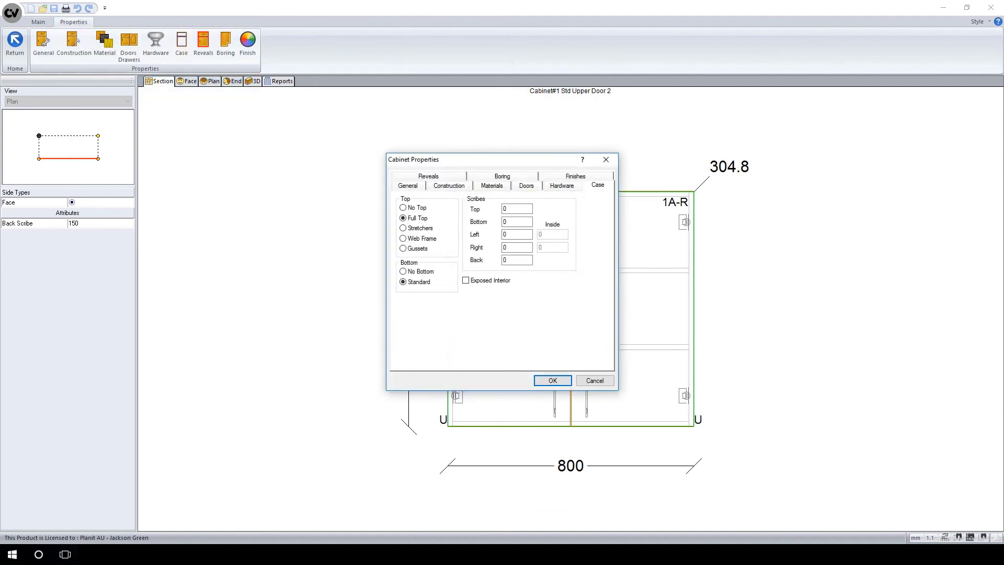
click(517, 259)
text(50)
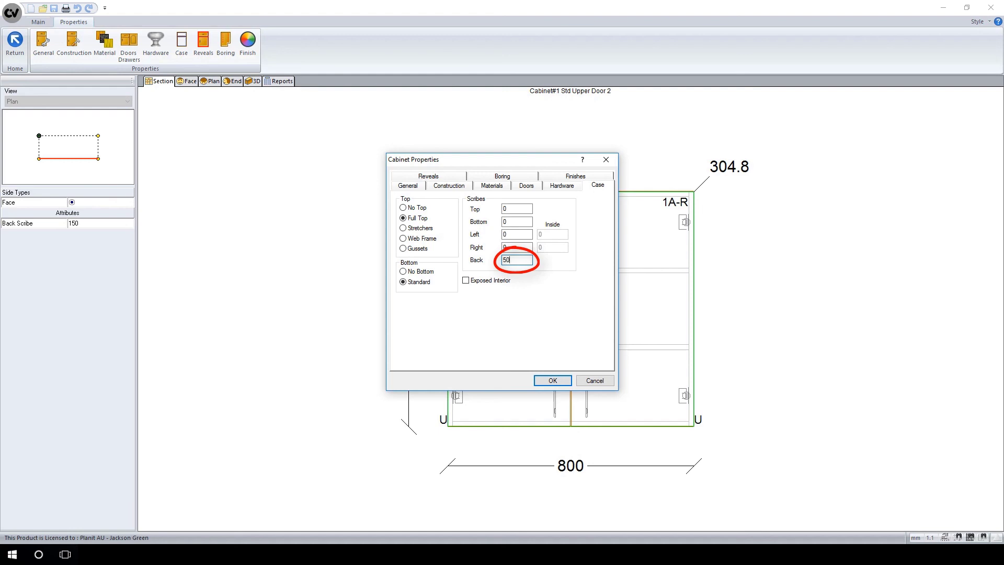
key(Return)
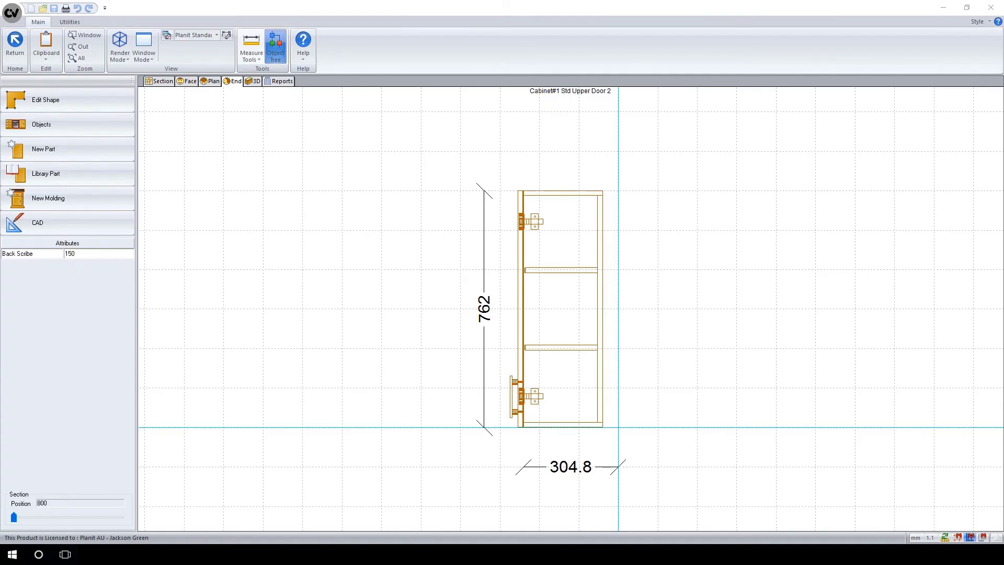
Step: Replace the cabinet's SCBK parameter value in the Object Tree with the equation IF 1 THEN U_Bscribe, and test it
click(276, 47)
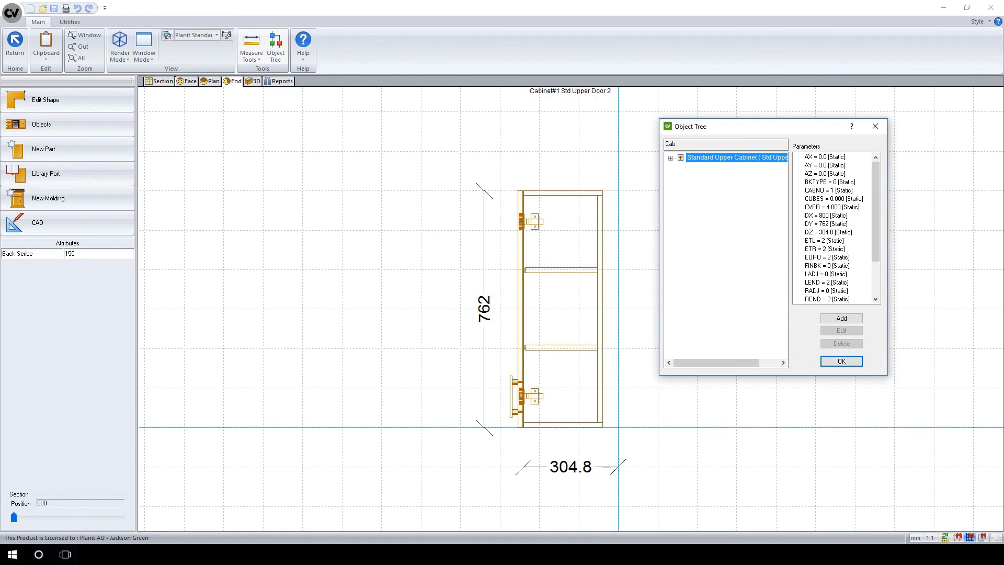
drag(875, 212, 876, 245)
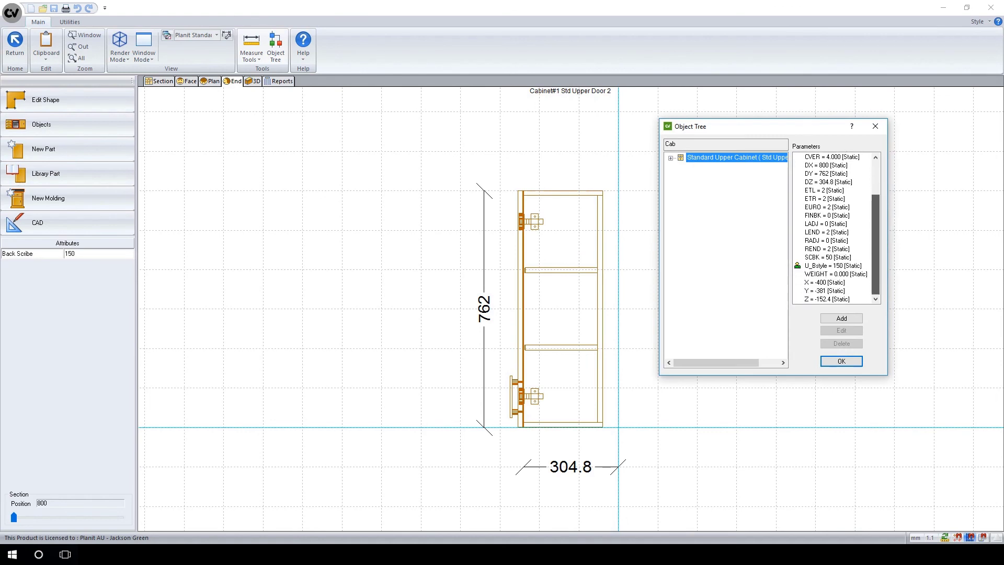
click(834, 266)
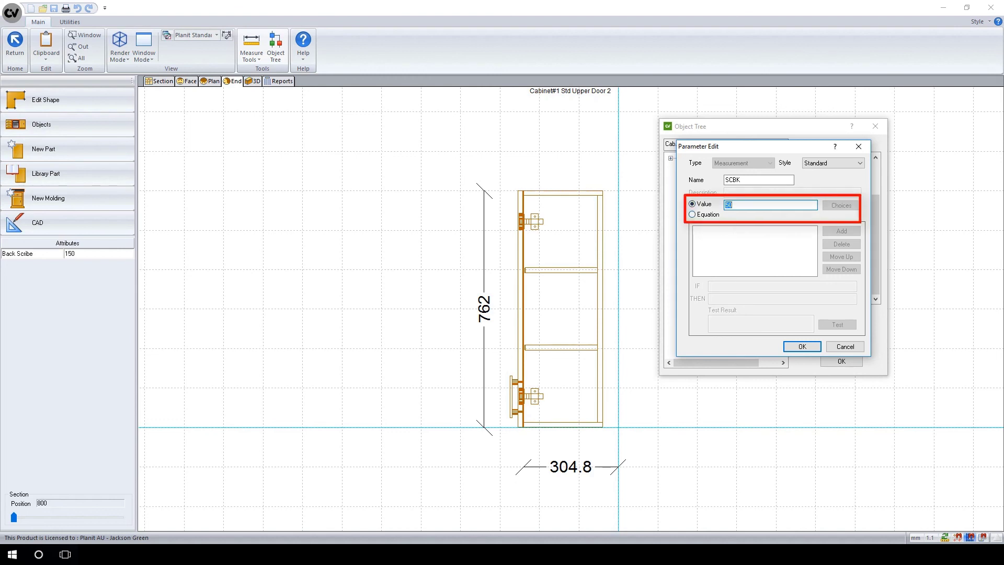
click(693, 214)
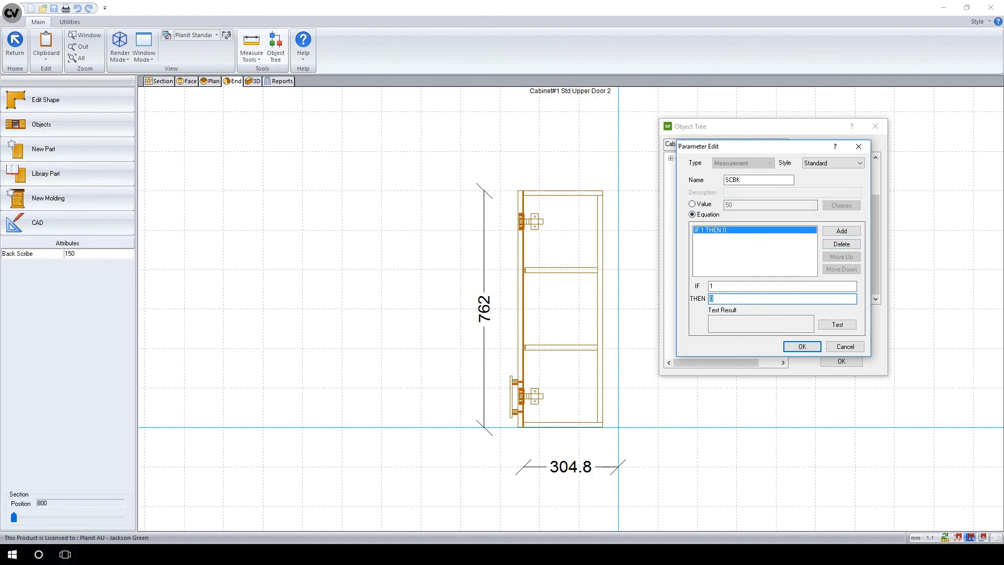
text(U_Bscribe)
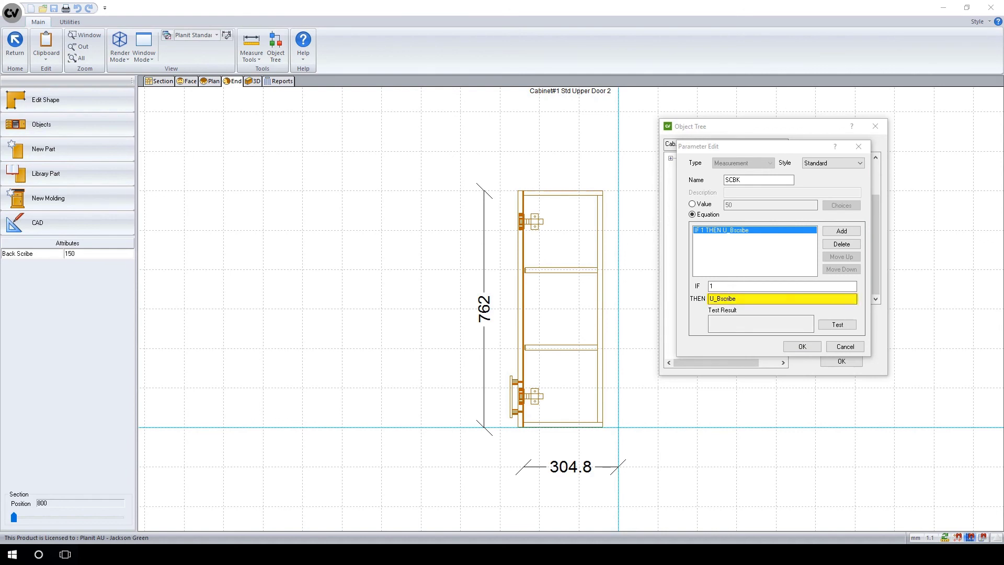
click(838, 324)
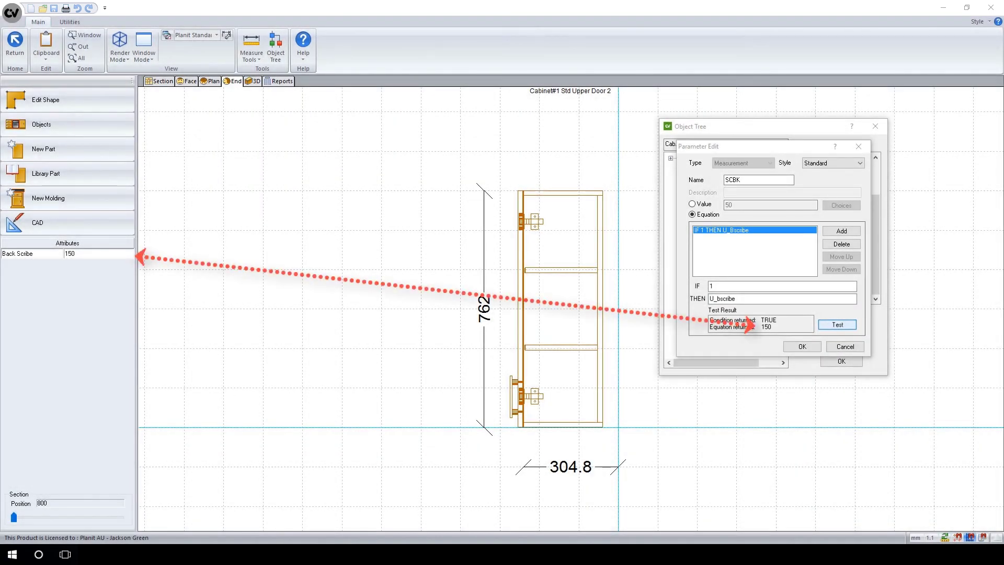
key(Return)
key(Return)
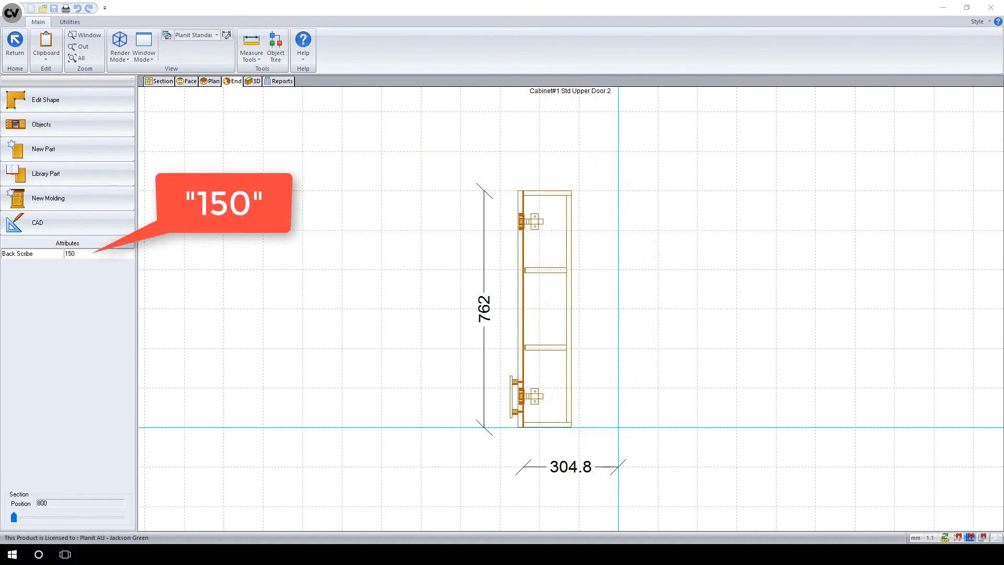
Step: Set the cabinet's Back Scribe attribute to 50
text(50)
key(Return)
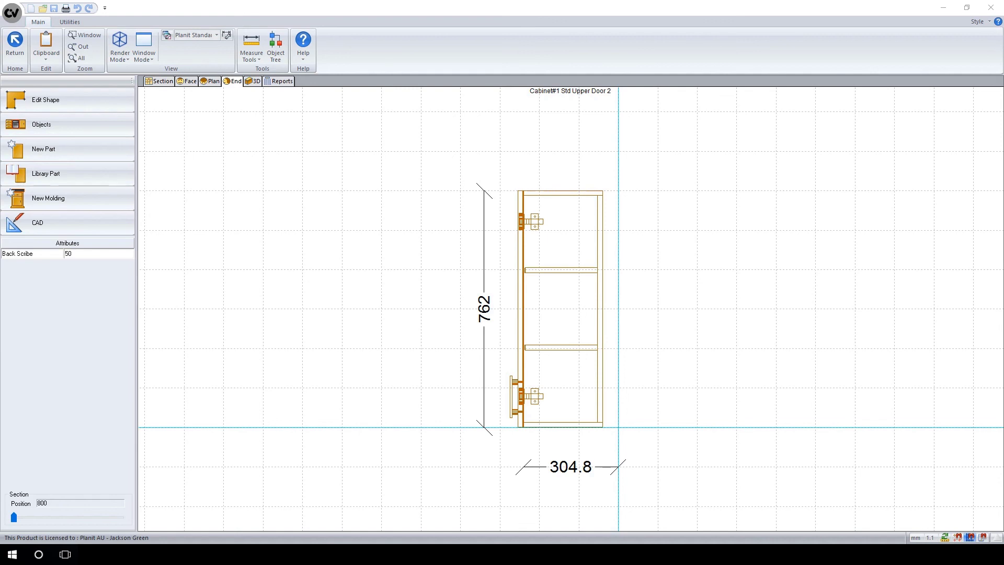
key(Escape)
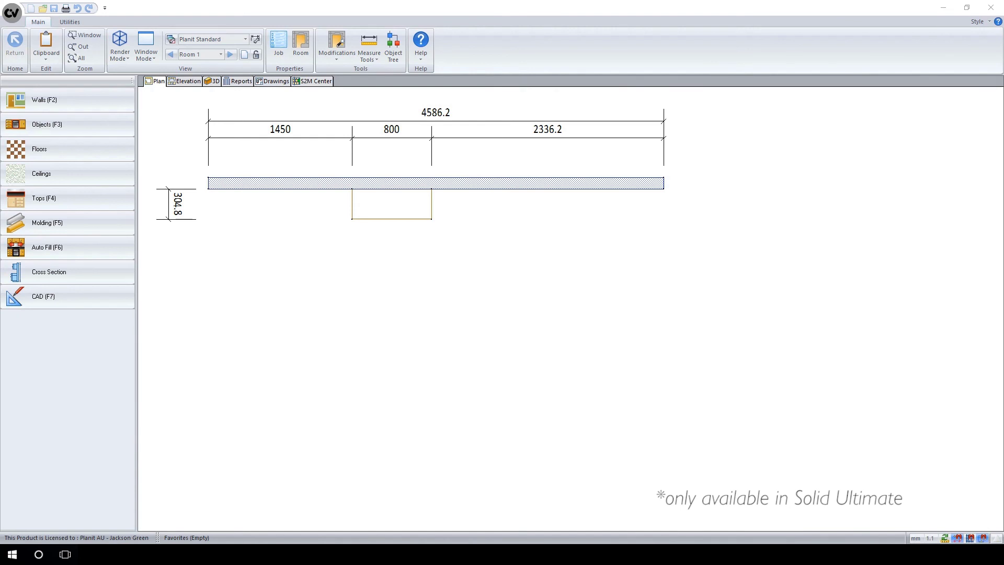
Step: Edit the Upper Downlight Panel and place a hole at the centre of its panel's front work plane with a diameter of 85
right_click(351, 201)
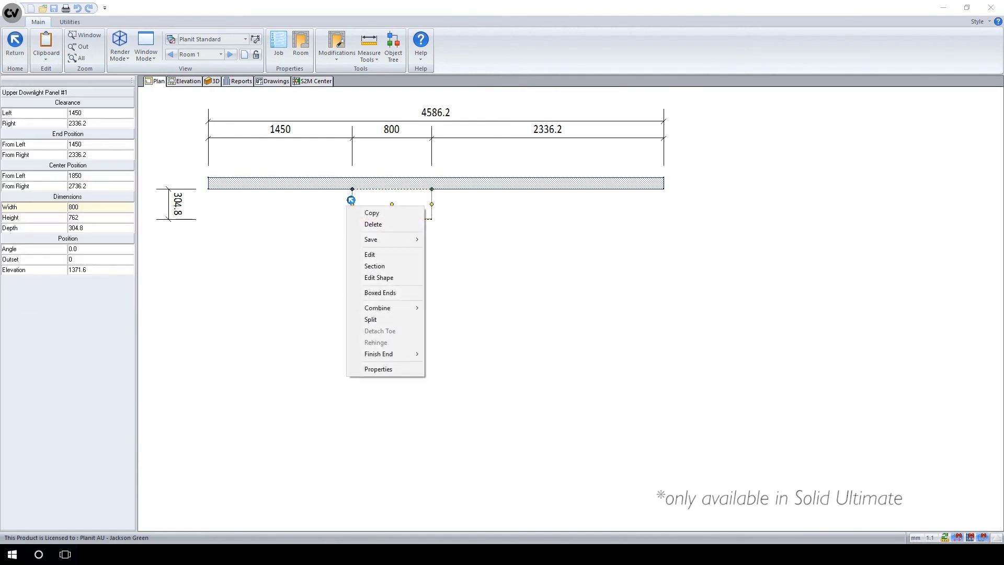
click(370, 254)
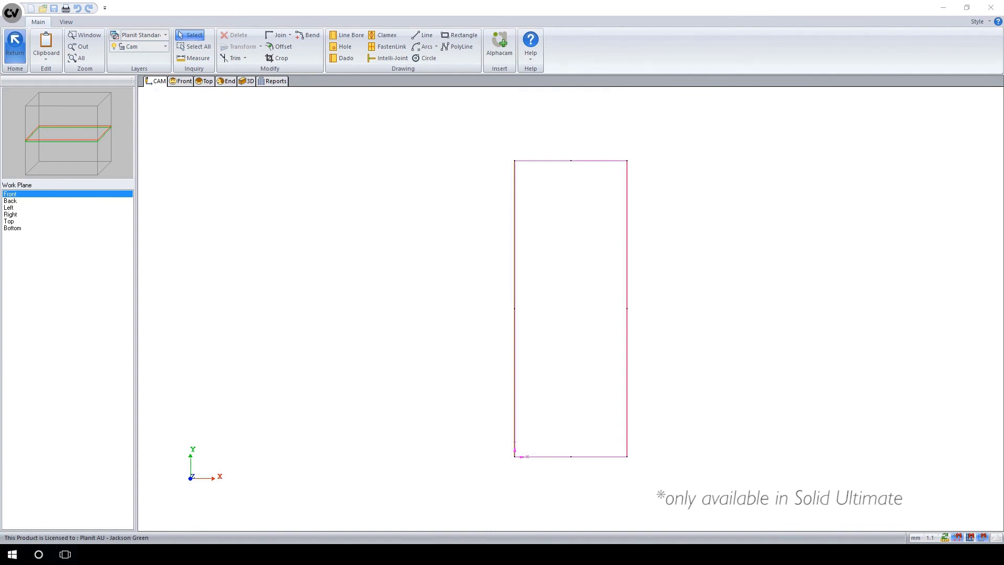
click(343, 46)
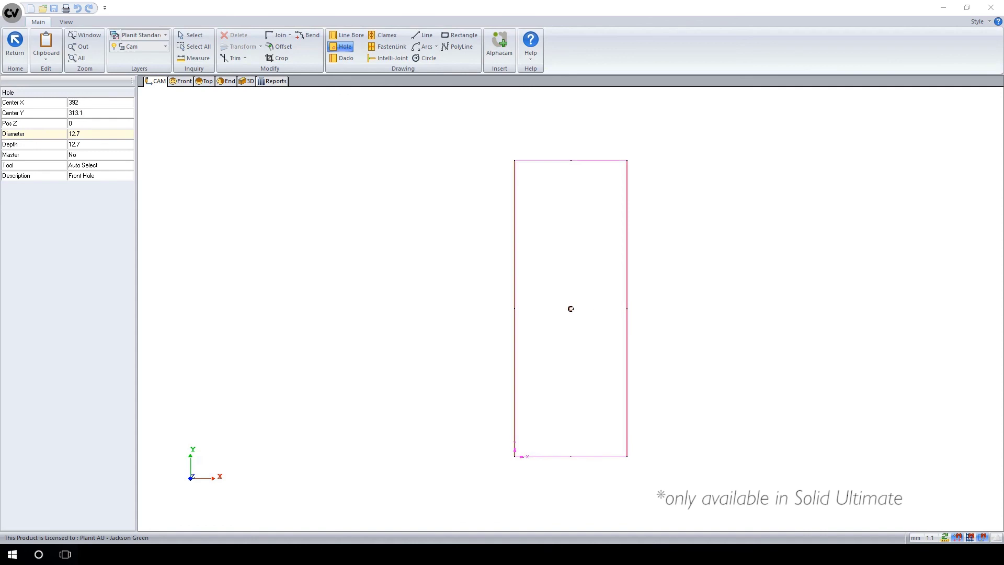
click(571, 308)
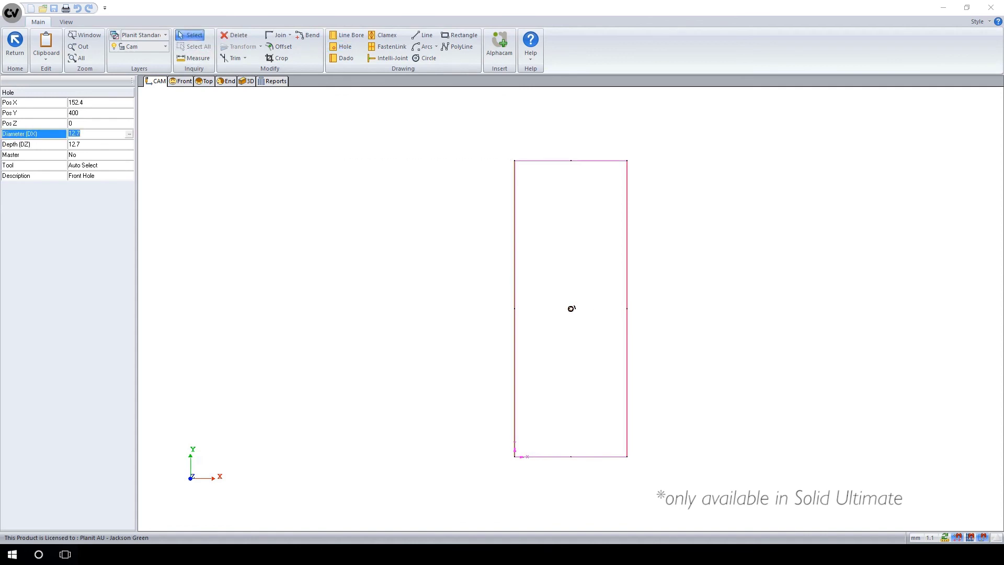
text(85)
key(Return)
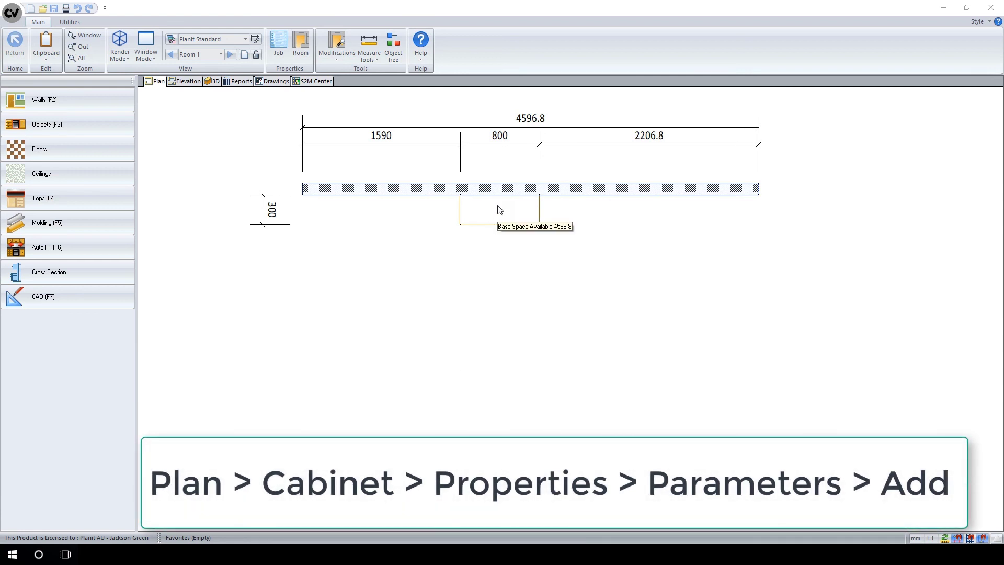
Step: Start a new Measurement parameter with the Attribute style in the 800 mm wide shelf object's properties
click(499, 209)
right_click(461, 198)
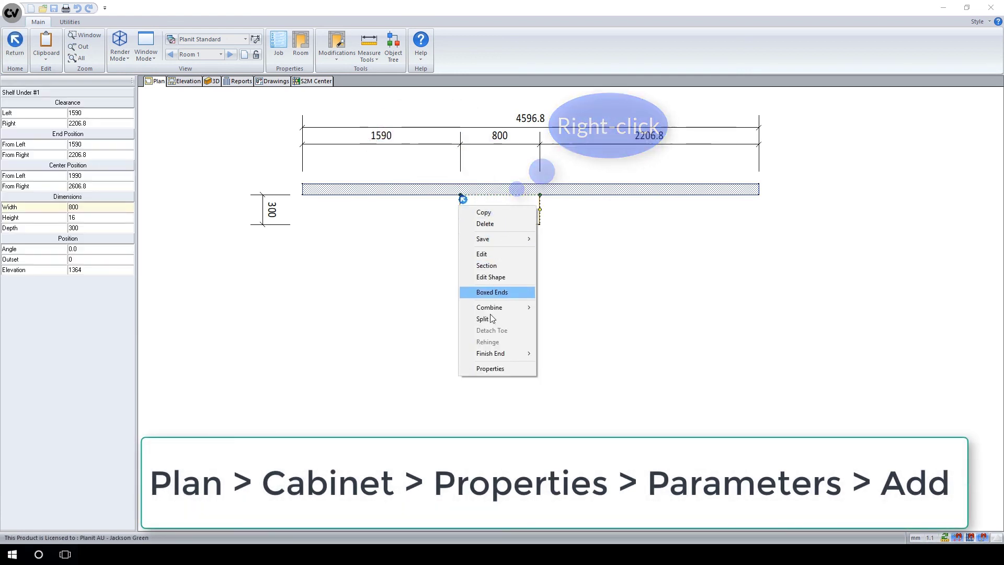
click(493, 367)
click(522, 195)
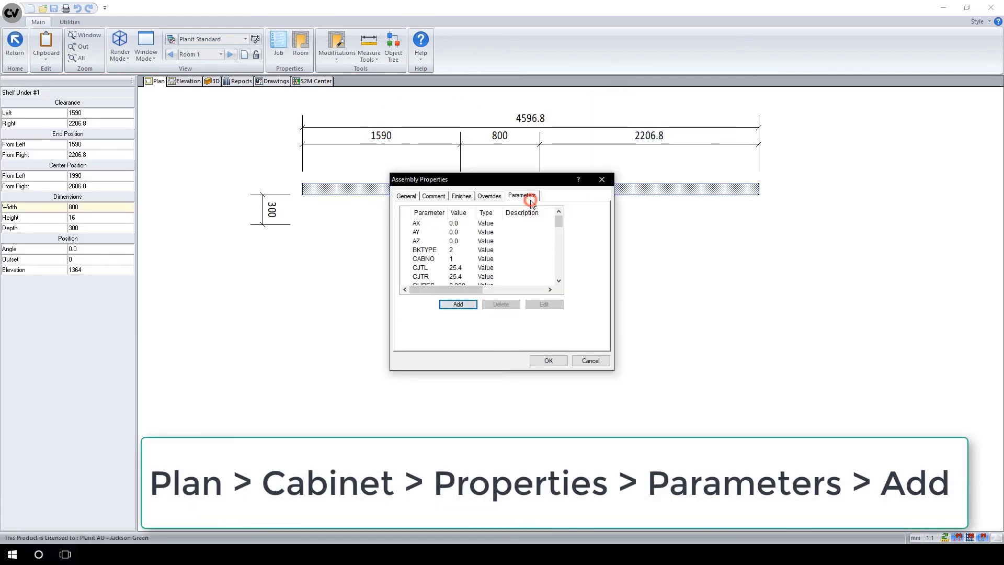
click(465, 303)
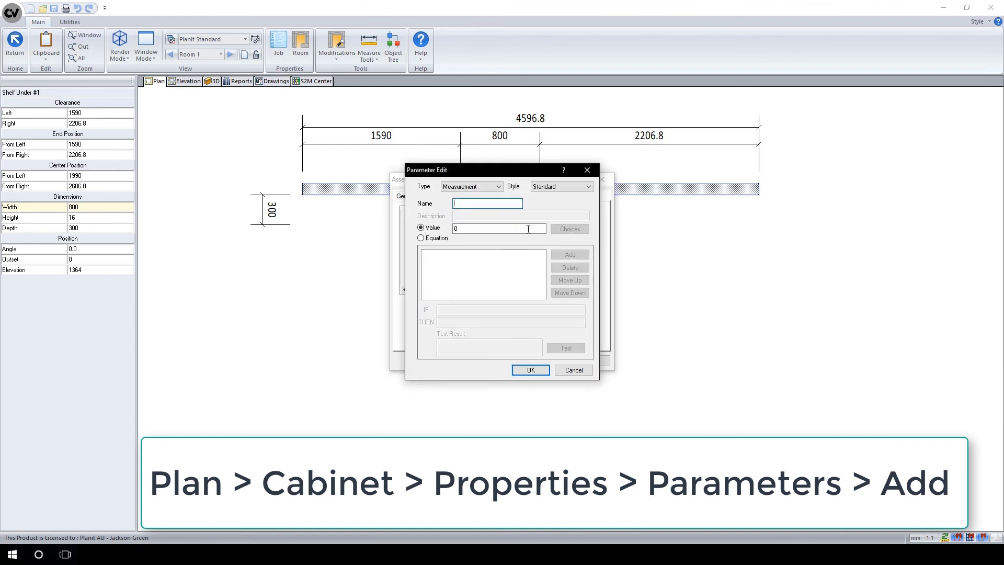
click(559, 187)
click(561, 196)
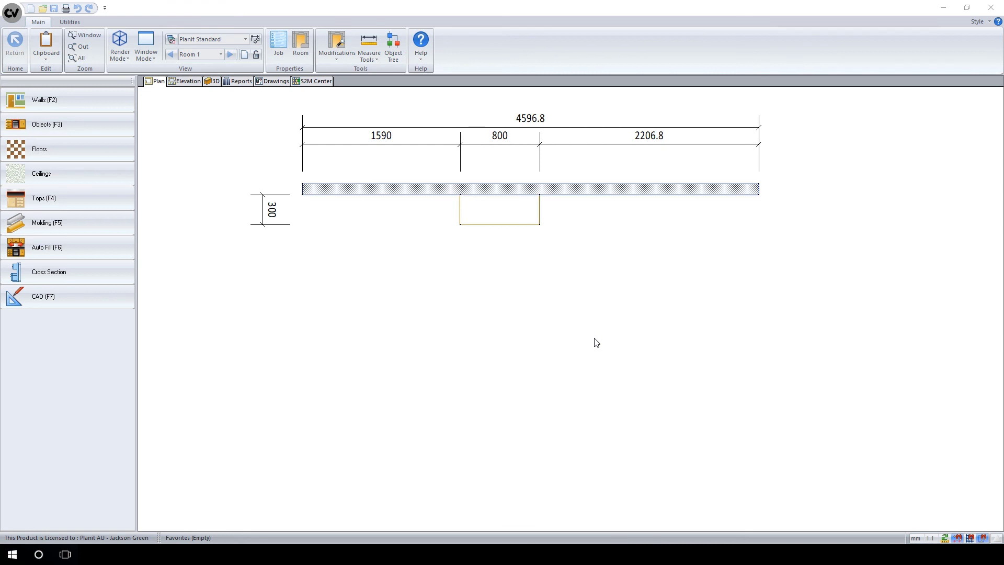
Step: Open the Object Tree and select the Front Hole in the Top part of the Upper Downlight Panel's case
click(403, 50)
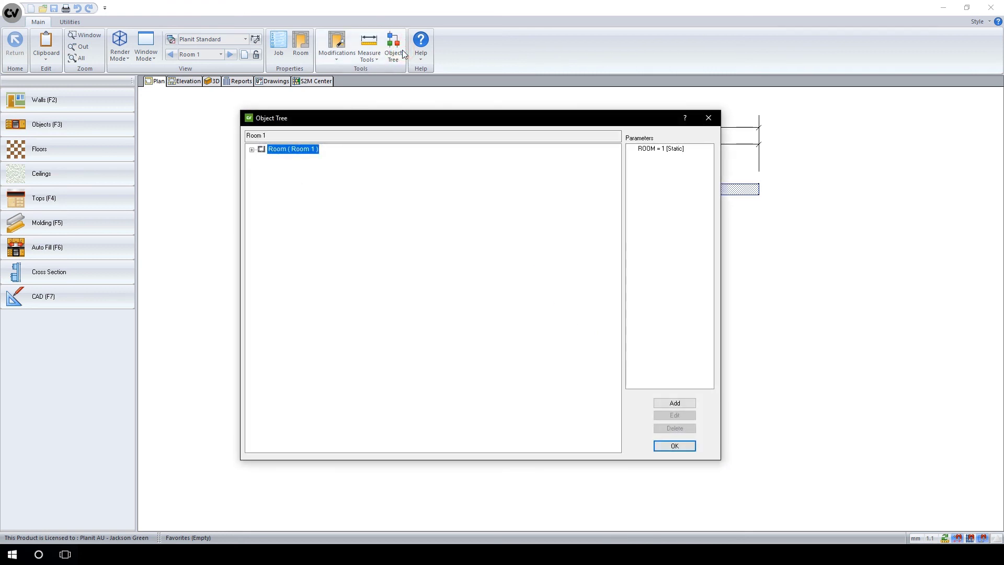
click(251, 150)
click(261, 158)
click(271, 168)
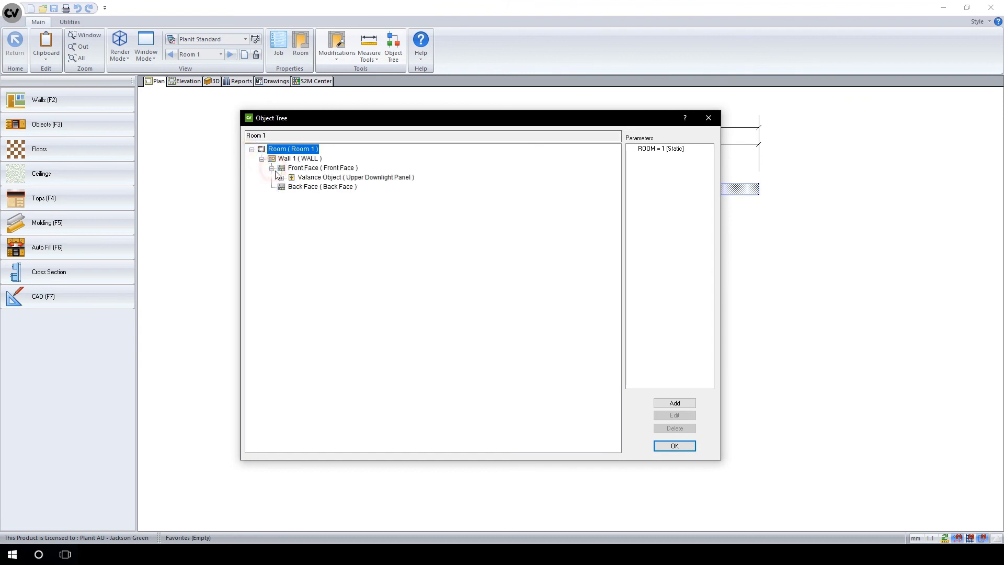
click(281, 178)
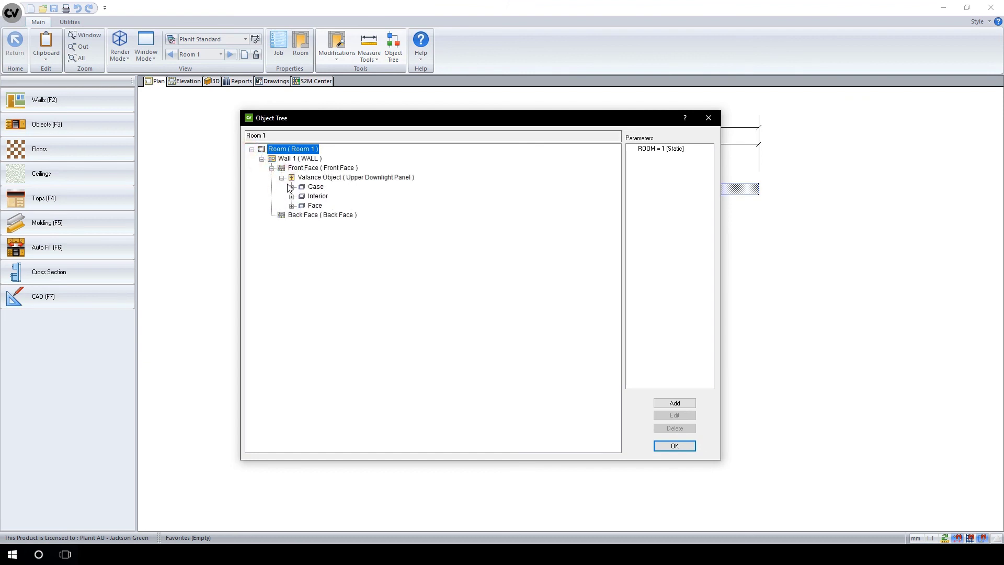
click(292, 186)
click(302, 196)
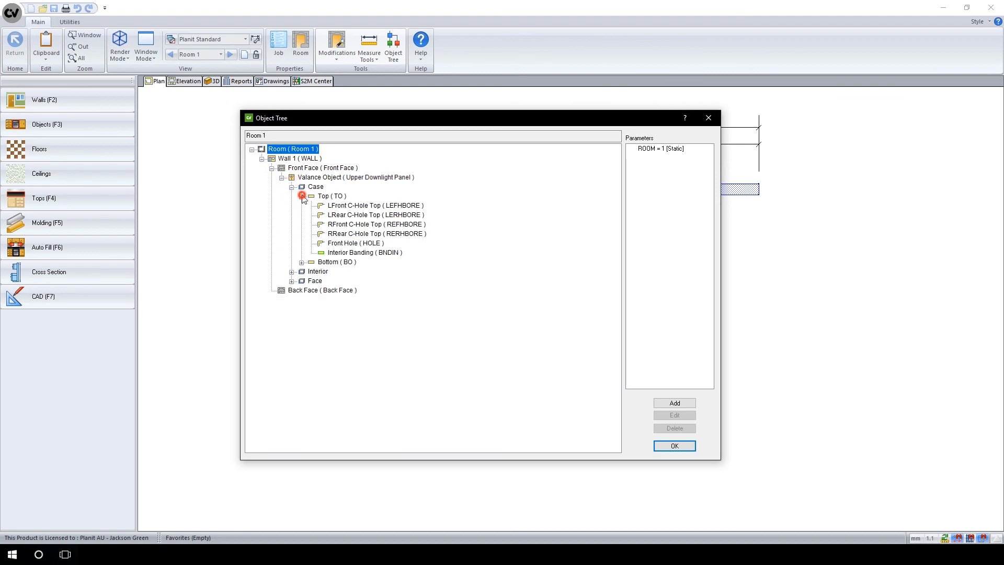
click(364, 243)
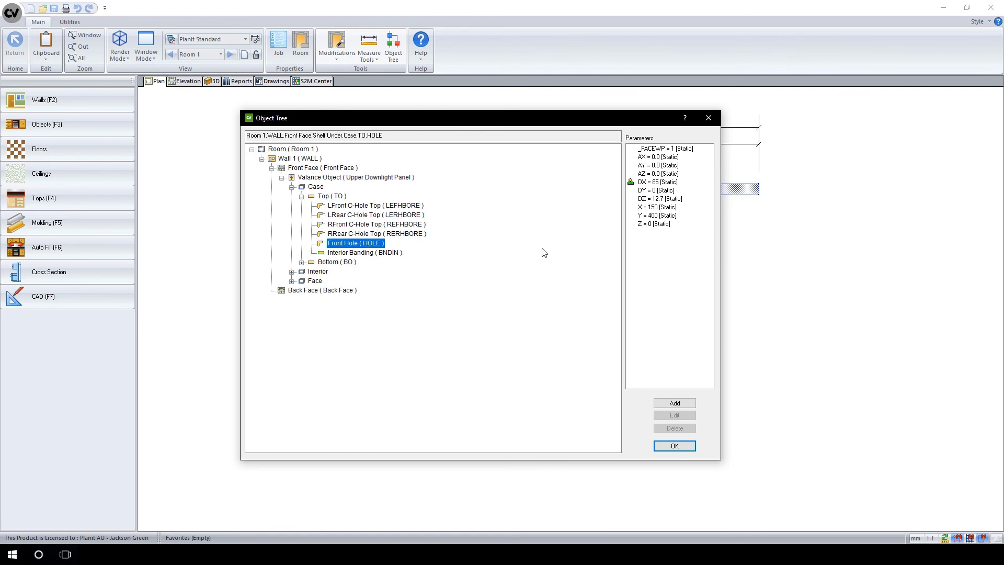
Step: Replace the Front Hole's DX parameter value with the equation IF 1 THEN U_DLD, and test it
click(674, 184)
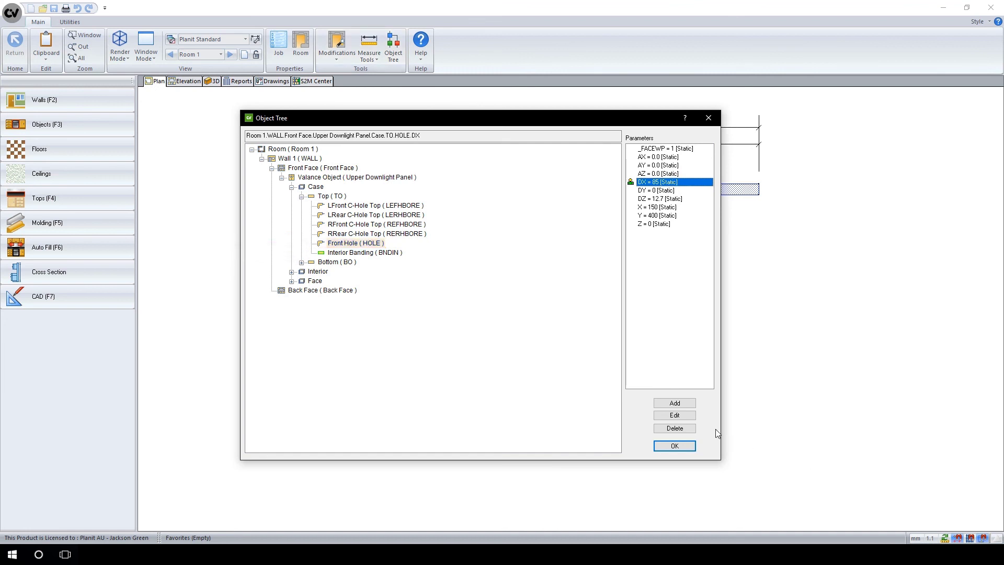
click(681, 417)
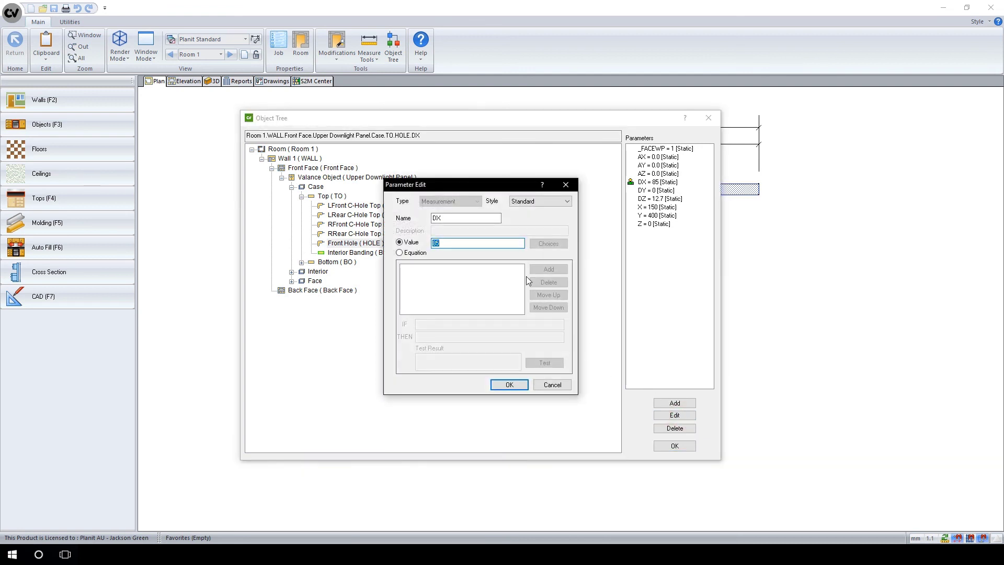
click(513, 244)
click(400, 253)
text(U_DLD)
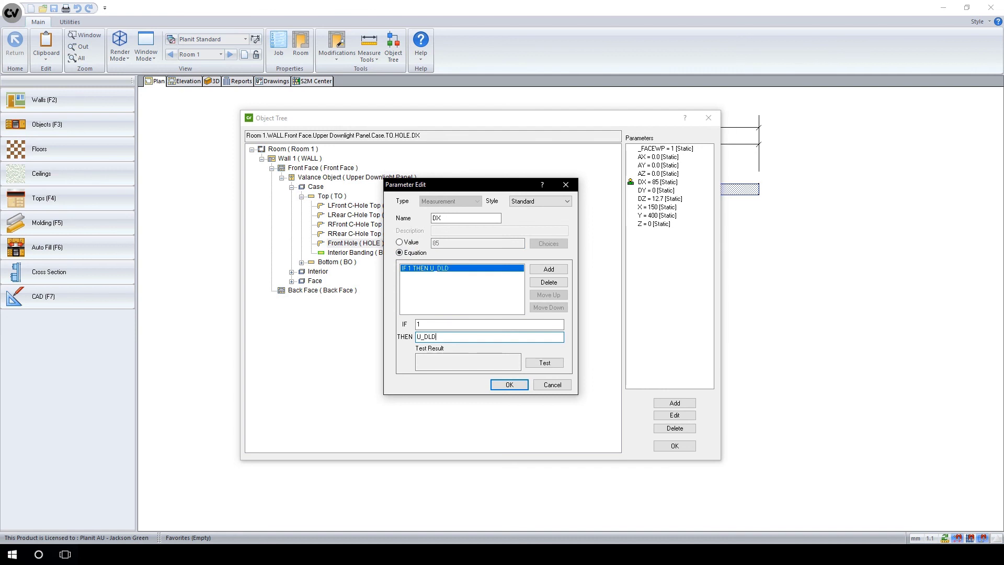
click(541, 363)
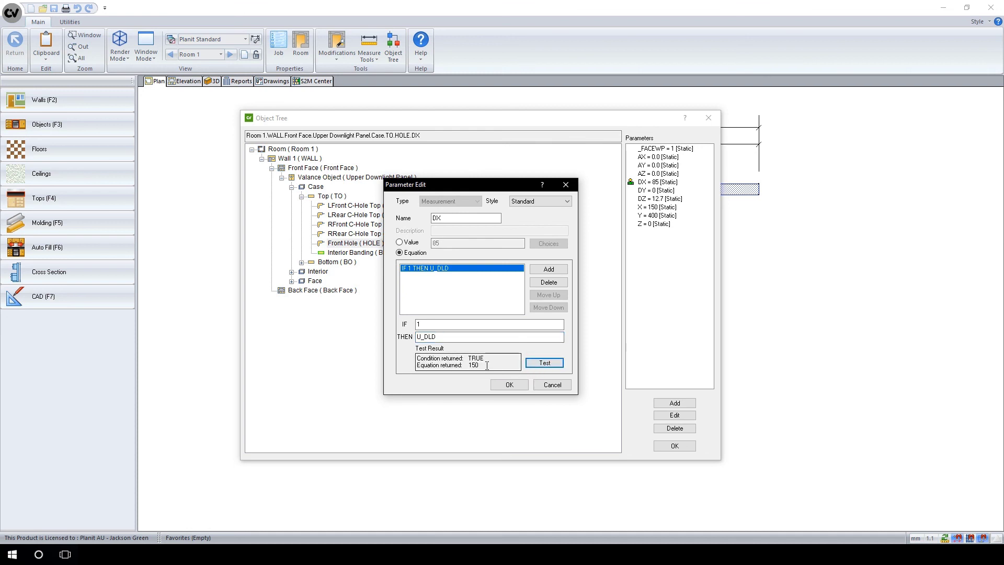
click(509, 385)
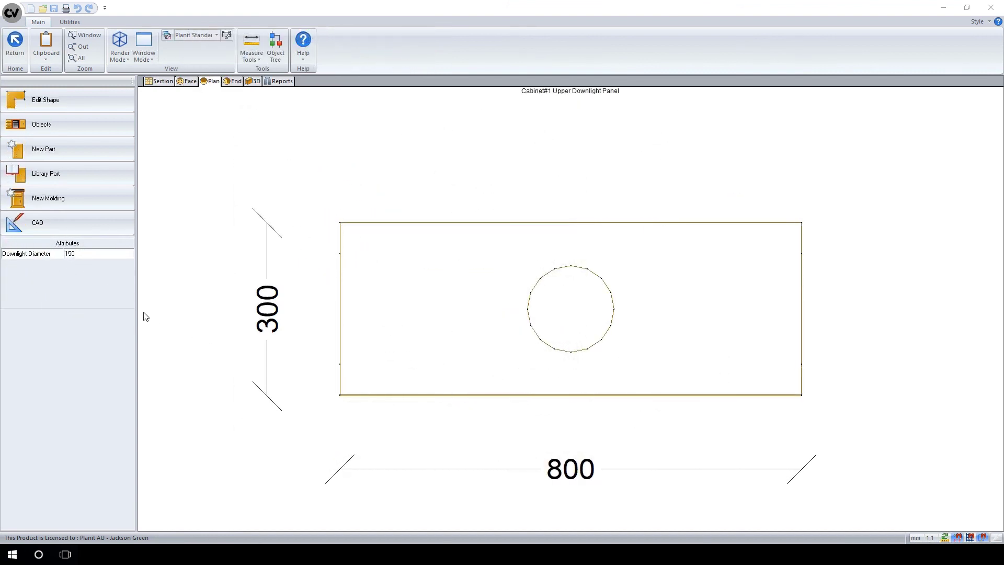
Step: Try the Downlight Diameter attribute at 80, 50 and 80 again in the Upper Downlight Panel's plan view
click(103, 254)
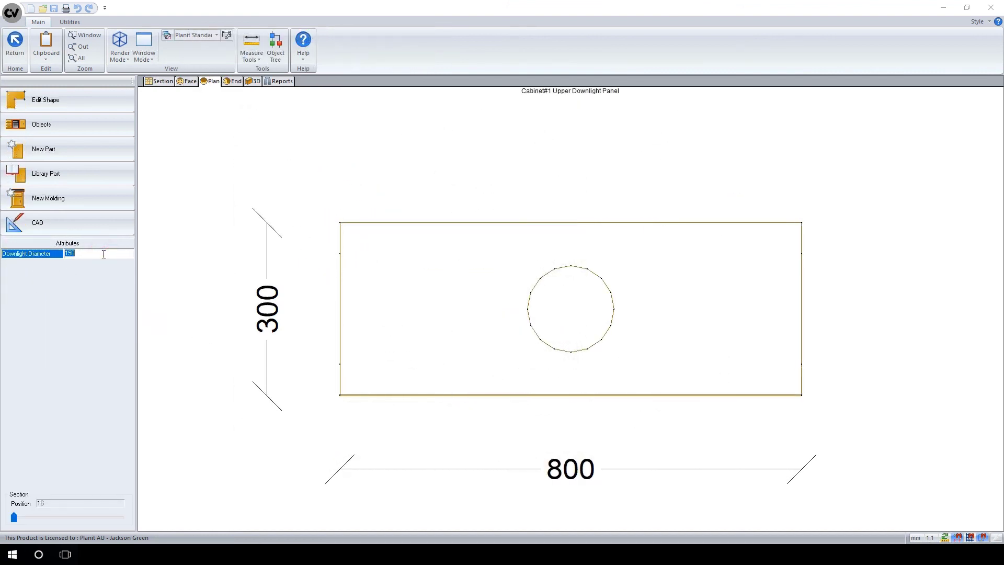
text(80)
key(Return)
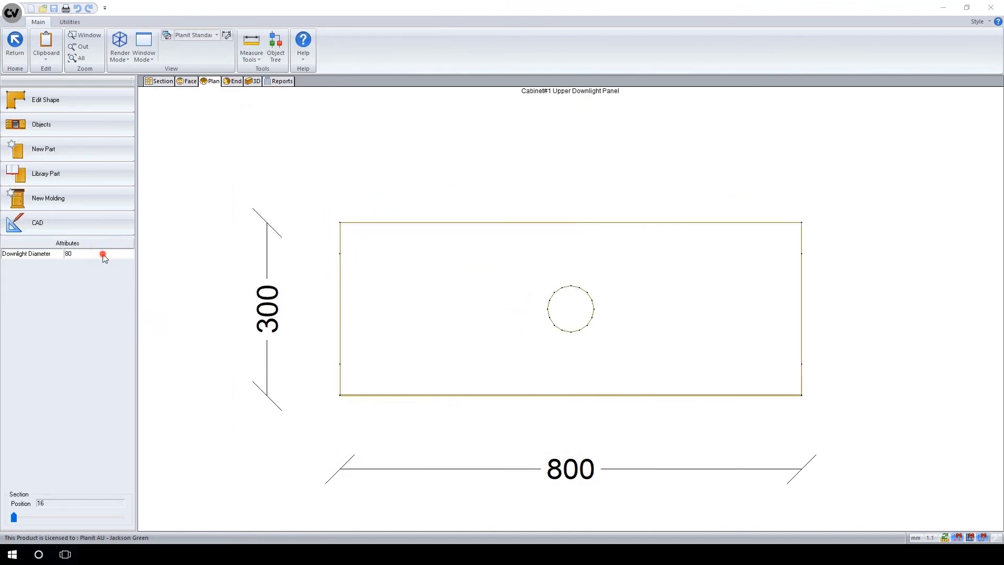
click(103, 254)
text(50)
key(Return)
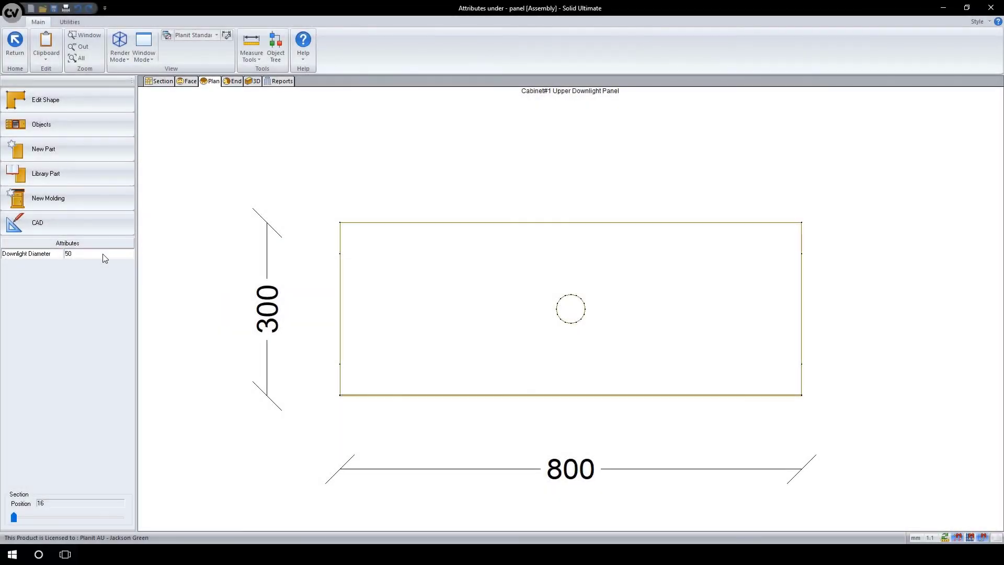
click(103, 254)
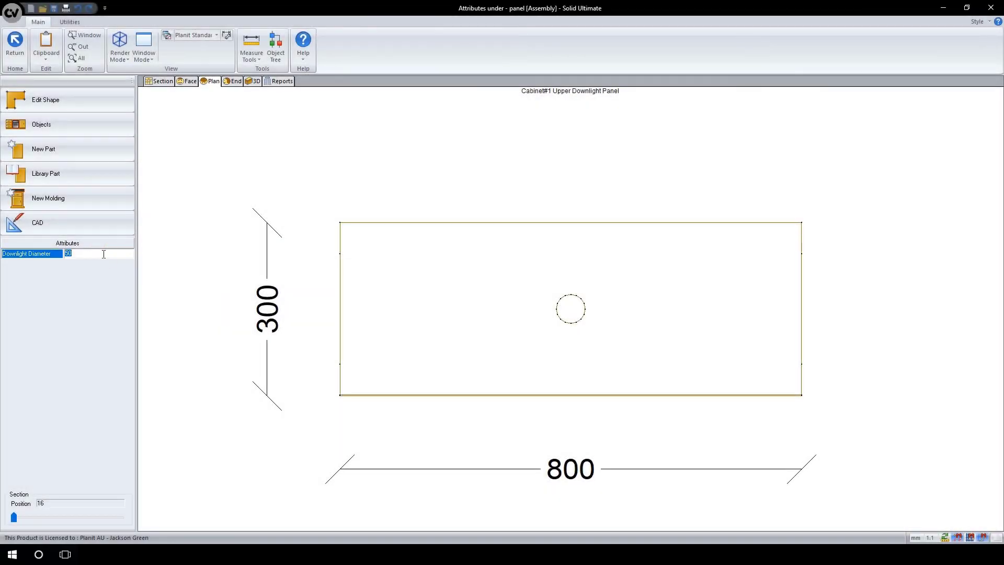
text(80)
key(Return)
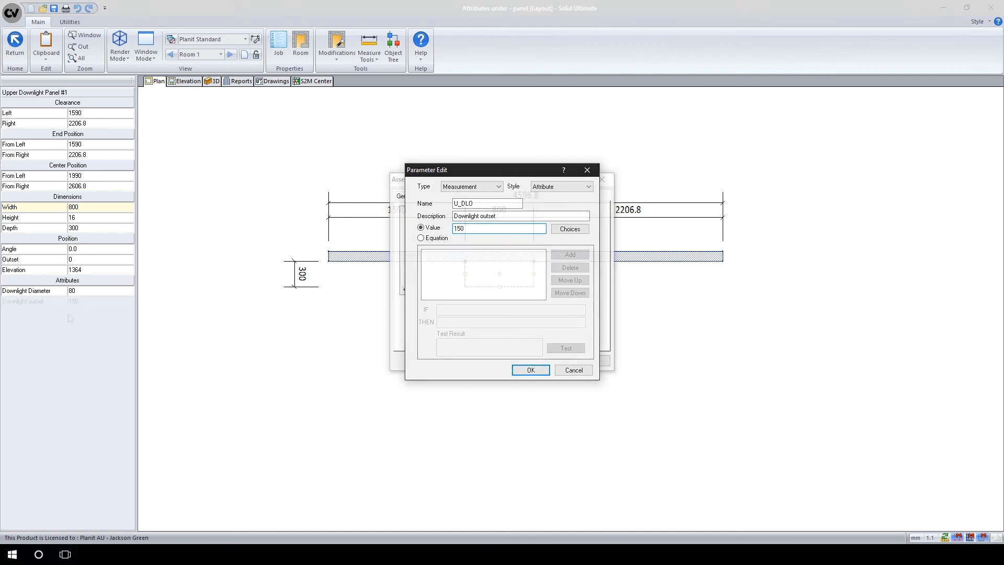
Step: Create the attribute parameter U_DLO, described as Downlight outset, with value 150, and open the Upper Downlight Panel's top part for machining edits
key(Return)
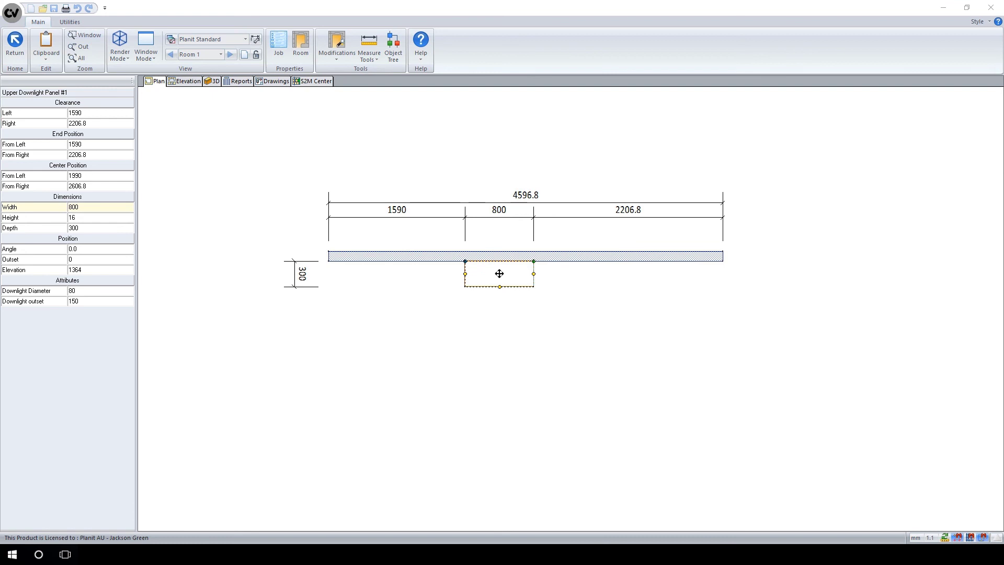
double_click(516, 279)
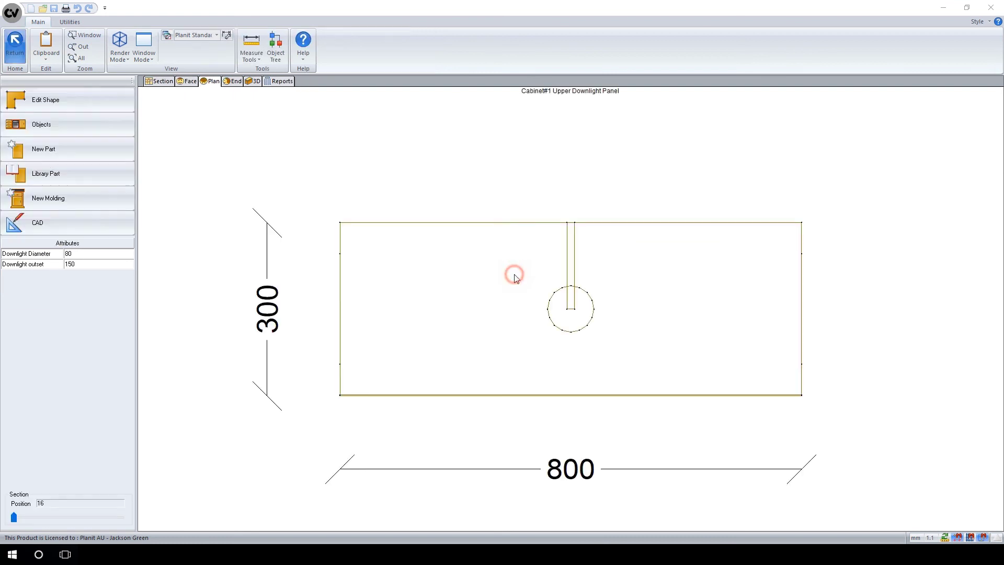
double_click(633, 319)
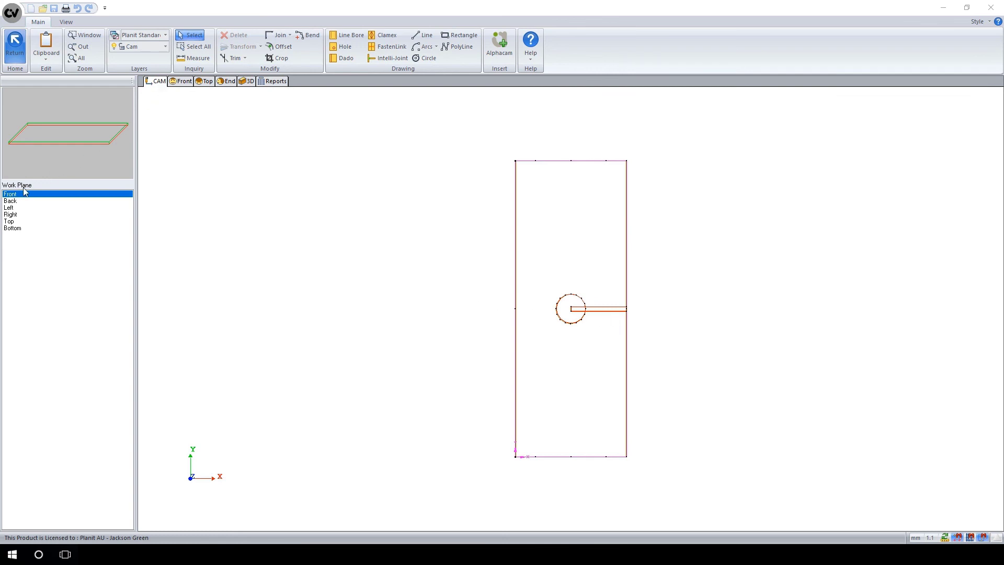
scroll(612, 324, up, 2)
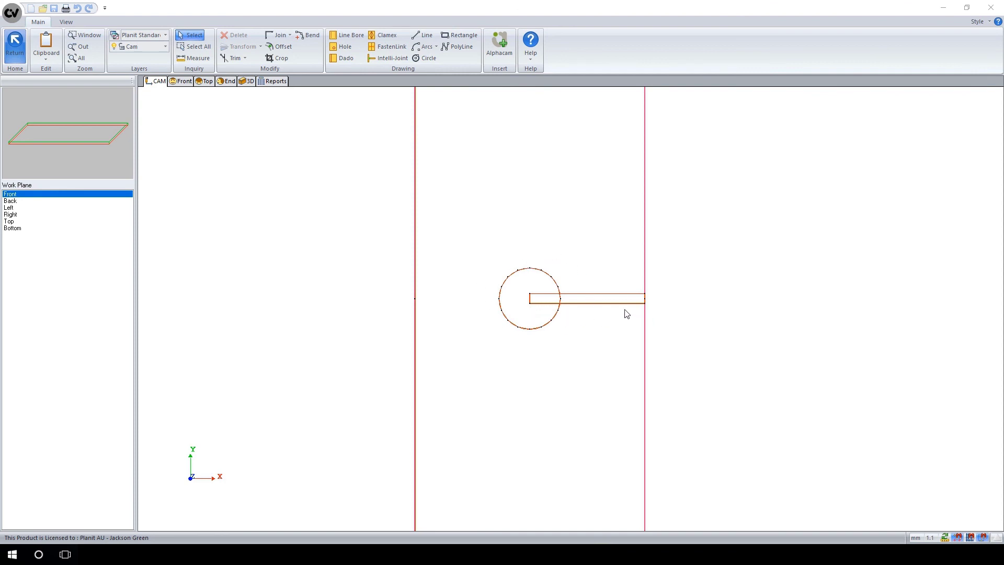
Step: Link the front dado's Length (DY) to the equation IF 1 THEN U_DLO, and test it
click(613, 303)
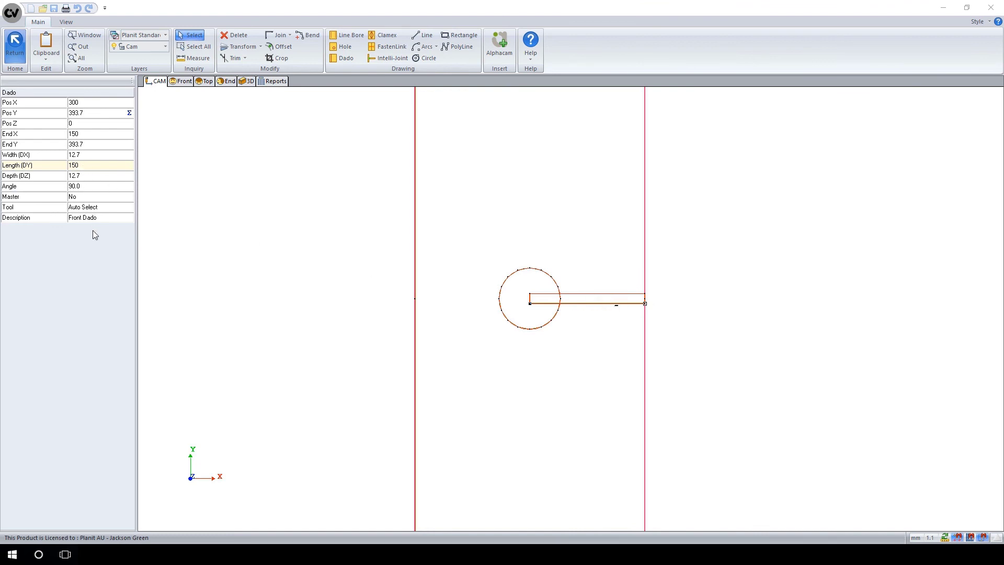
click(104, 166)
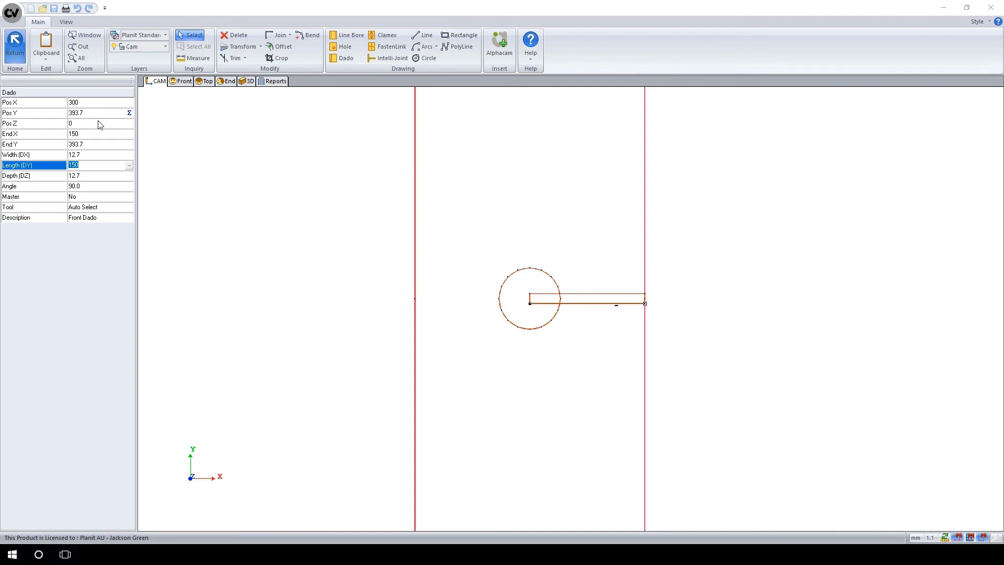
scroll(394, 254, down, 1)
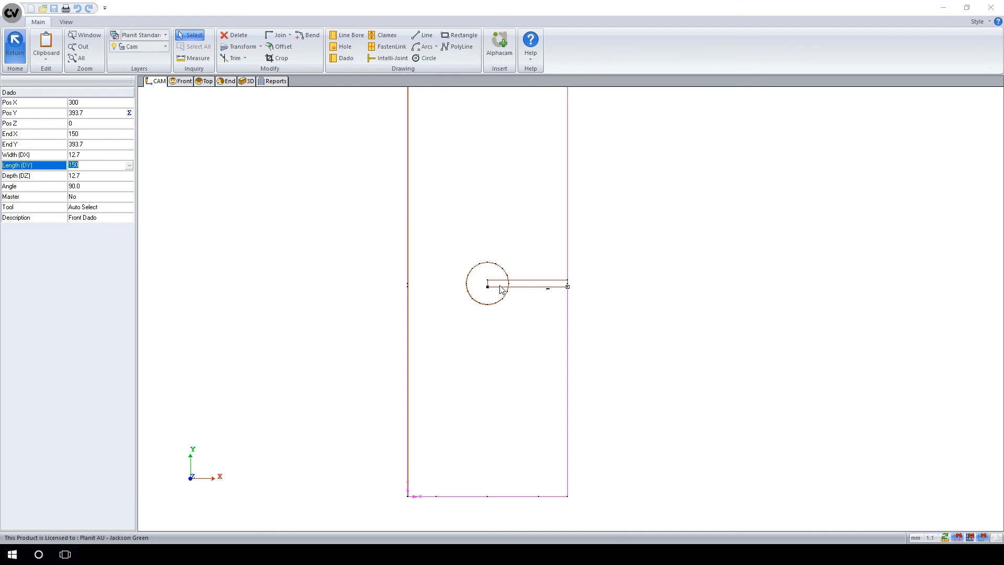
click(130, 165)
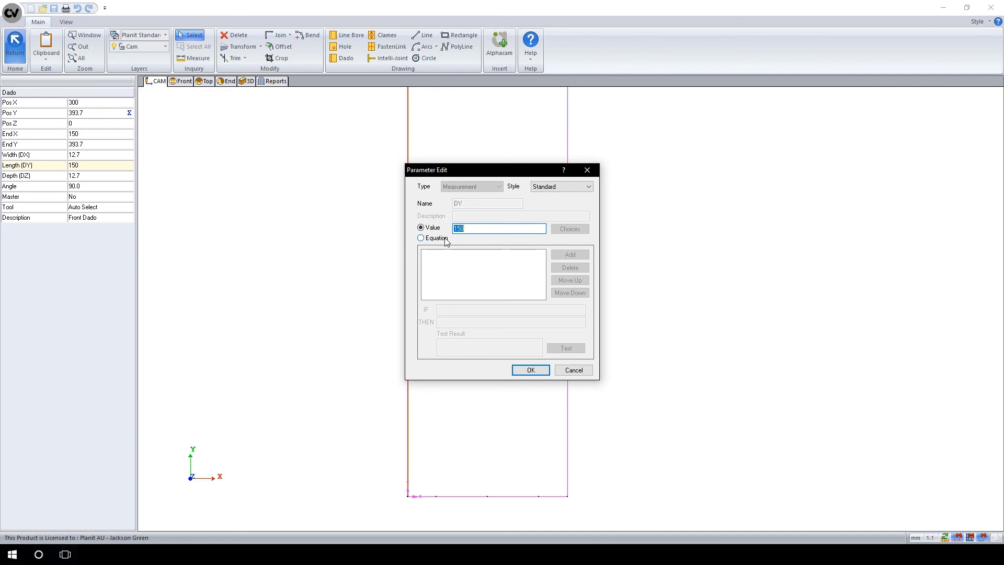
click(442, 239)
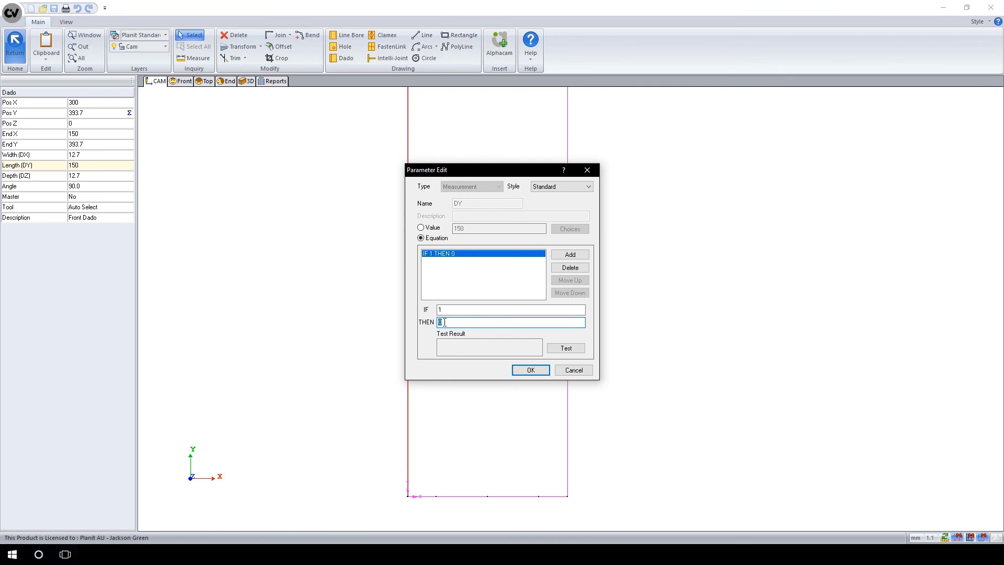
text(U_DLO)
click(568, 350)
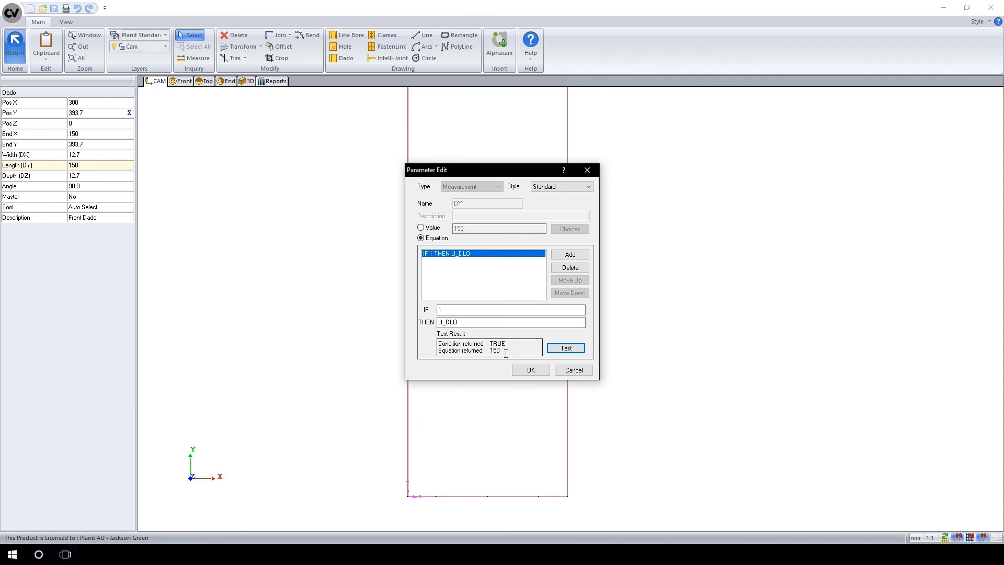
click(526, 372)
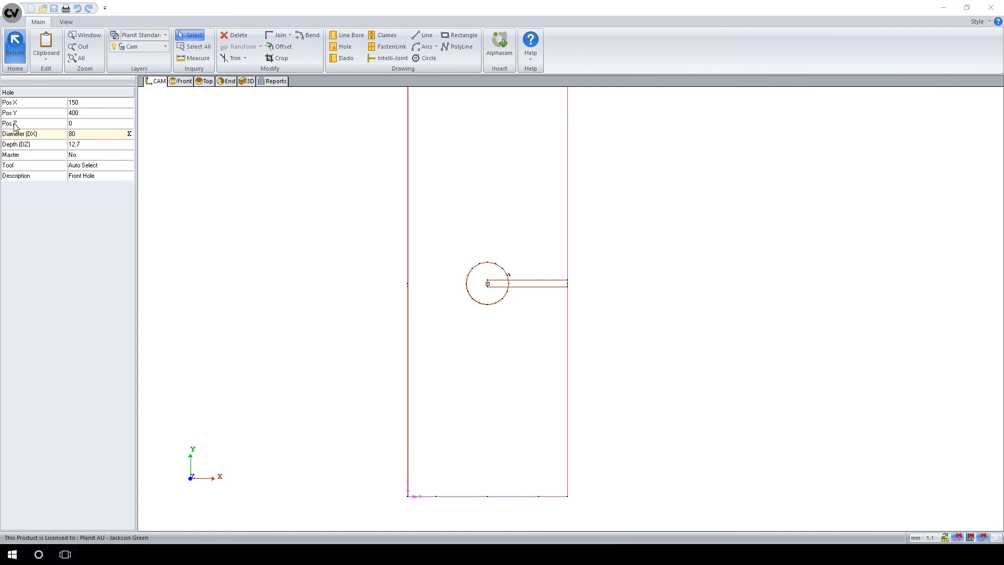
Step: Link the downlight hole's Pos X to the equation IF 1 THEN U_DLO, and test it
click(91, 104)
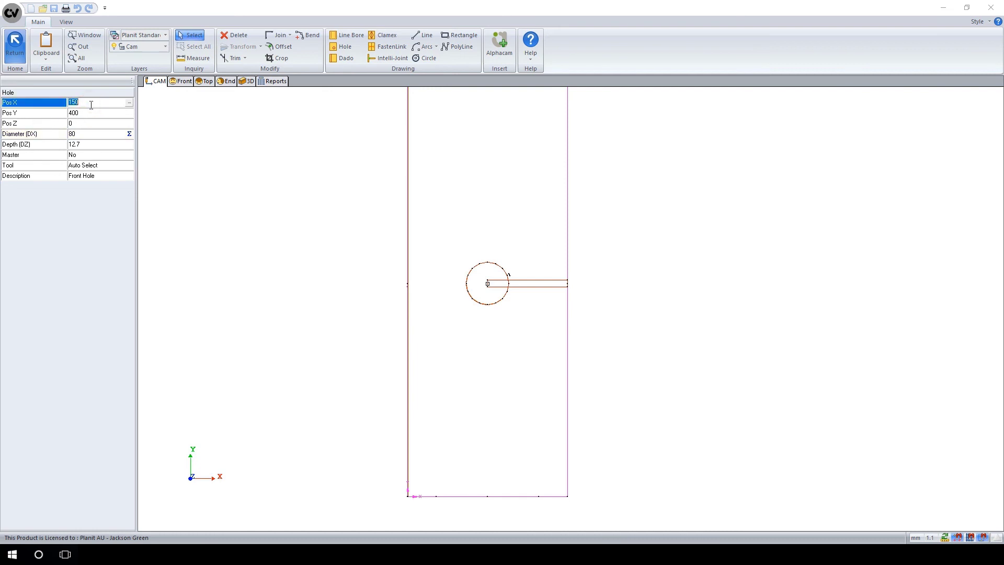
click(129, 103)
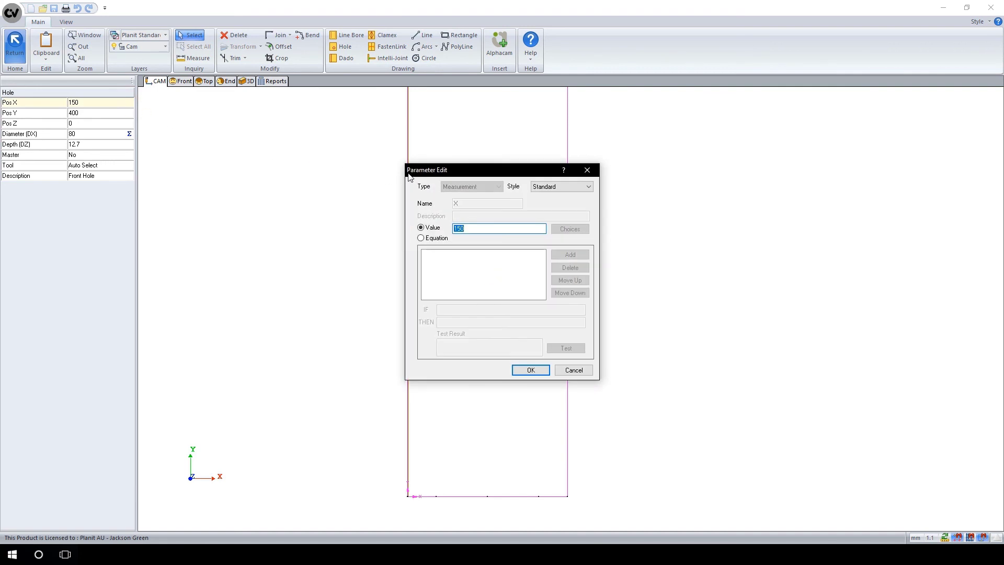
click(433, 239)
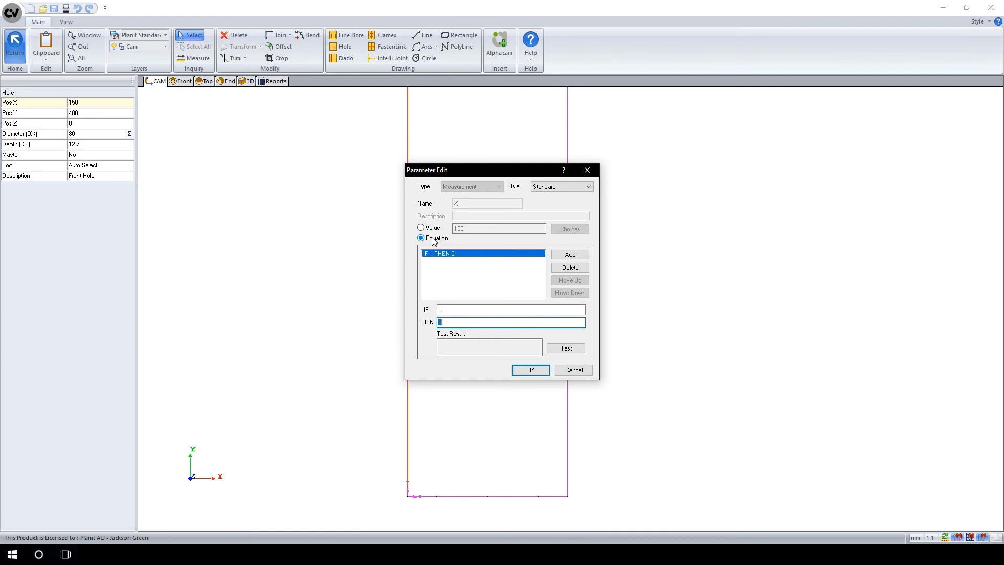
text(U_DLO)
click(566, 348)
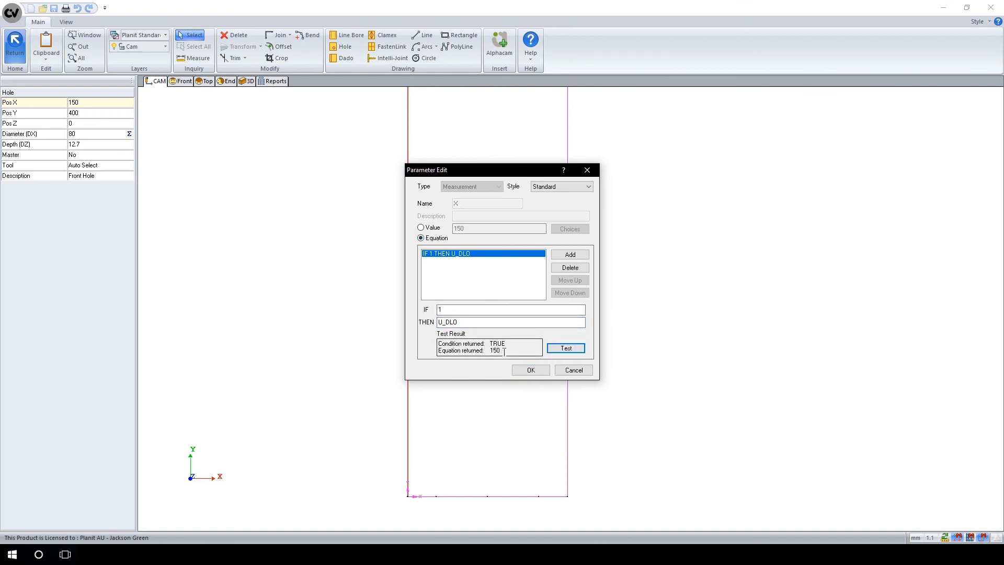
click(539, 371)
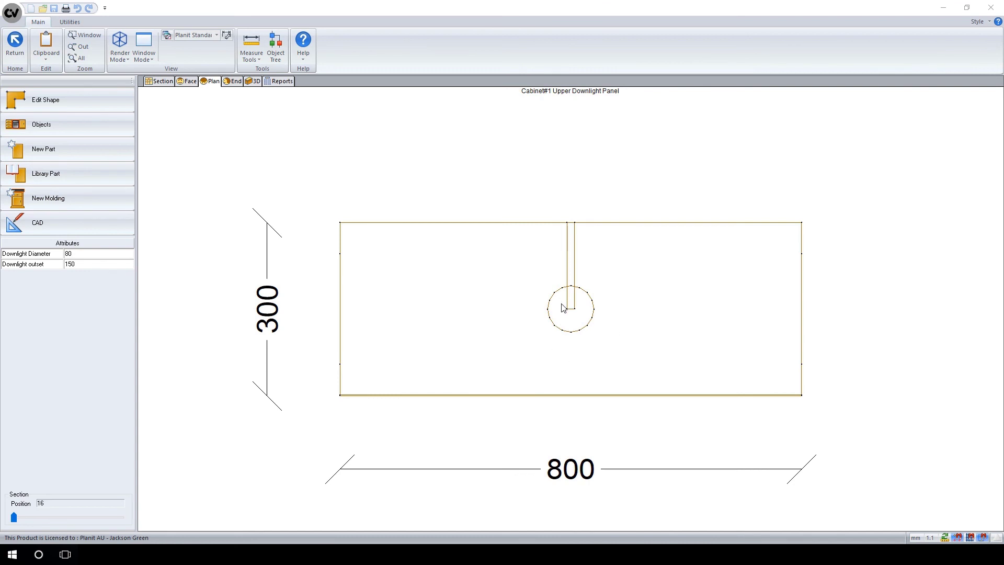
Step: Set the panel's Downlight Diameter attribute to 50 and its Downlight outset to 200
click(103, 252)
text(50)
key(Return)
click(91, 265)
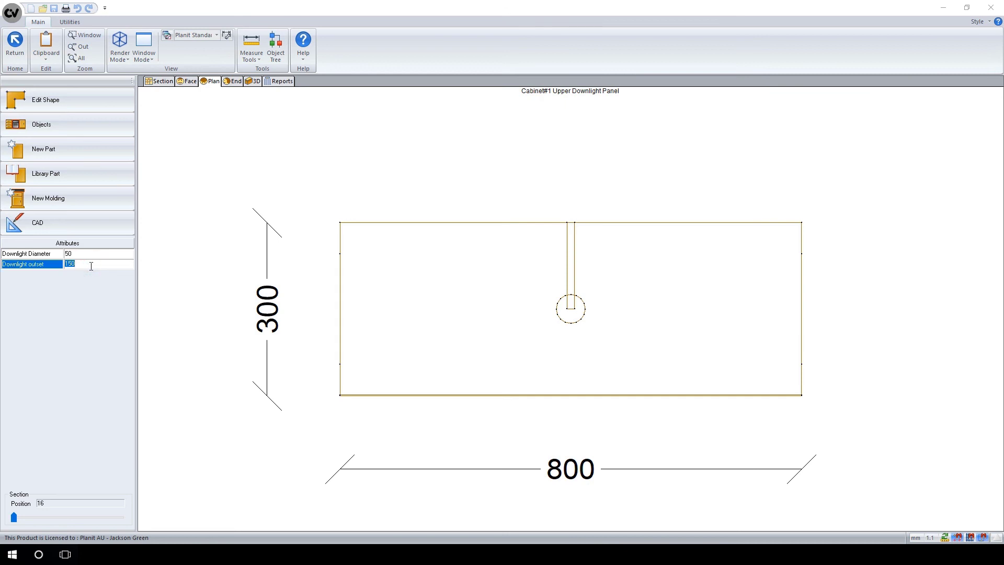
text(200)
key(Return)
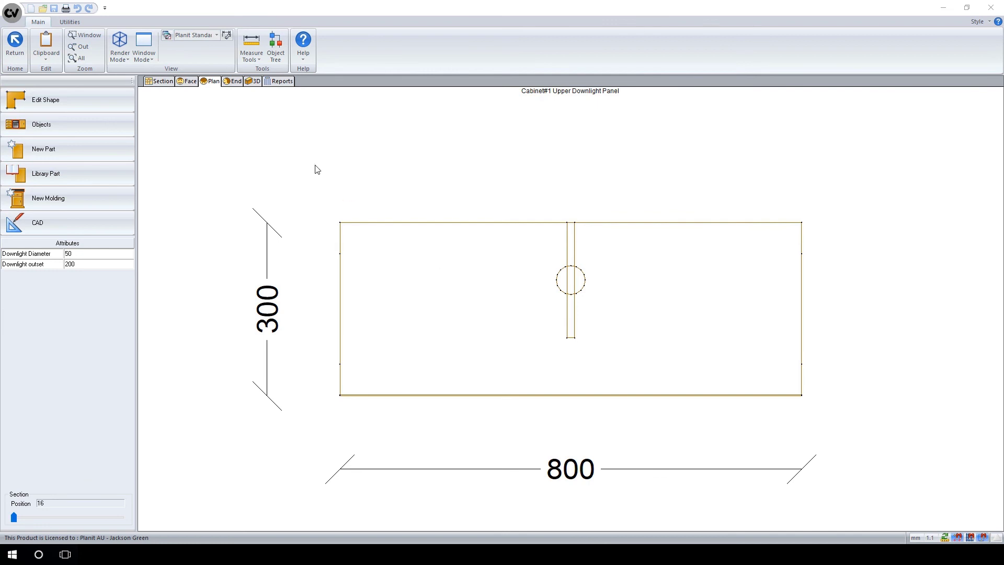
Step: Measure from the panel's upper-right corner in plan view to the centre of the downlight hole
click(257, 38)
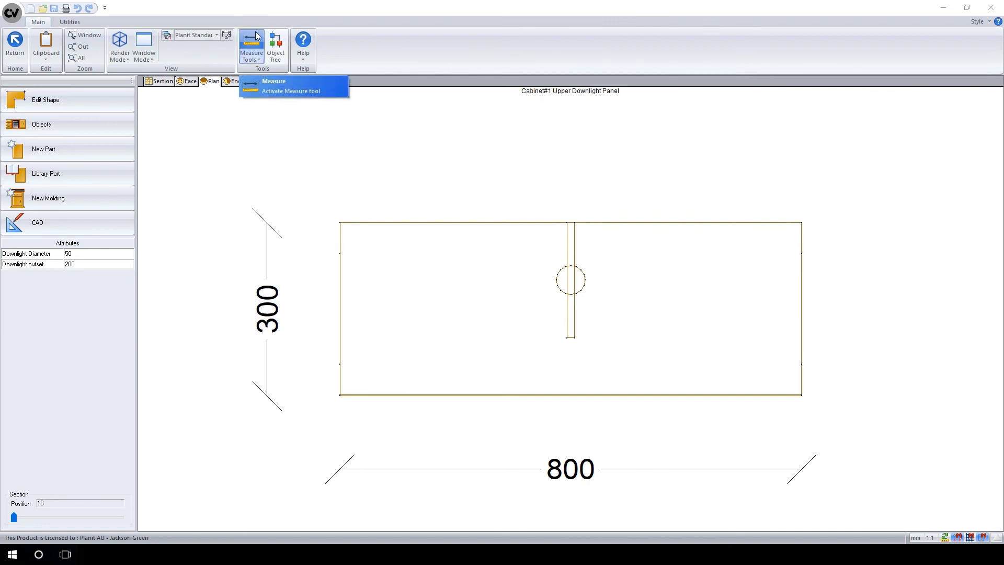
click(257, 37)
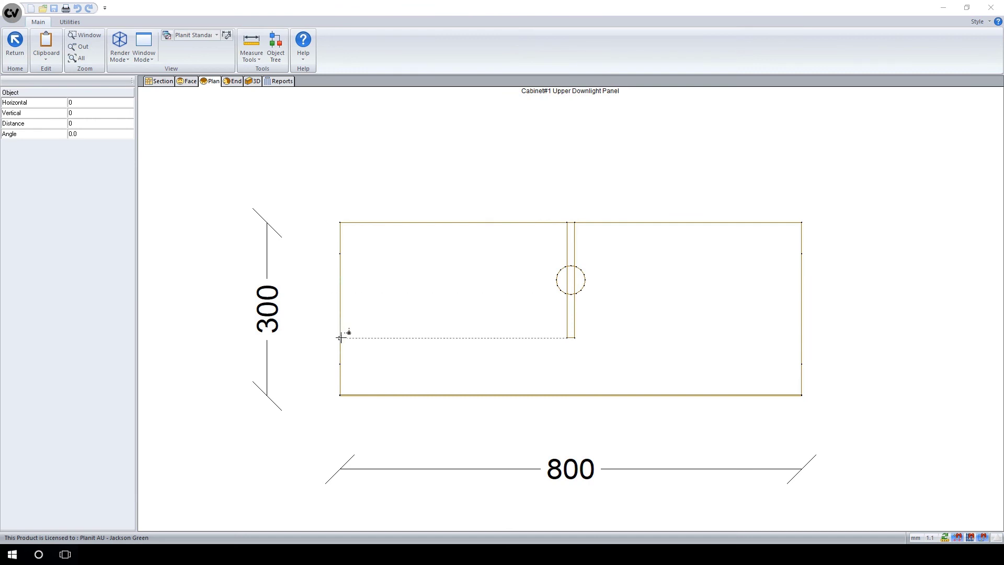
click(801, 223)
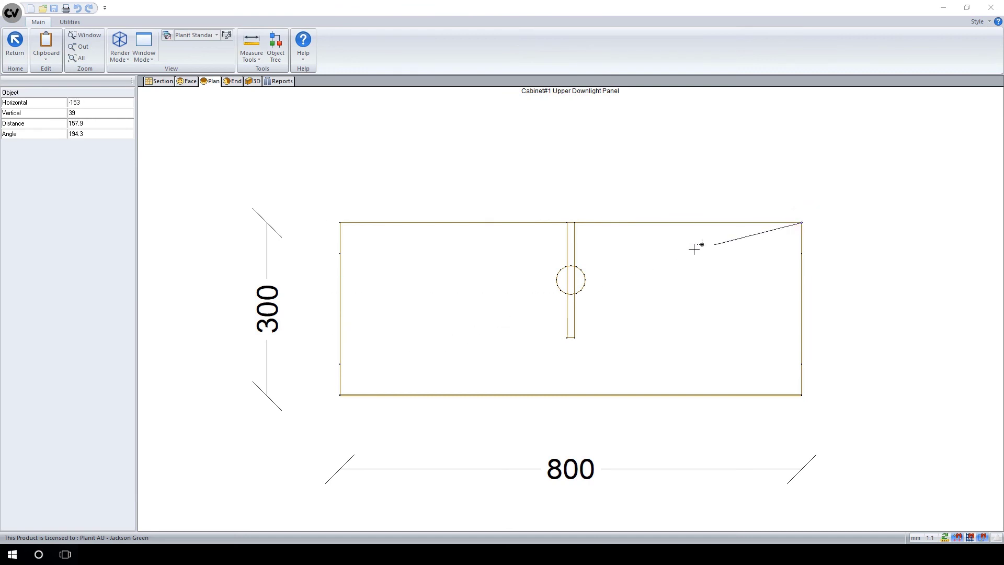
scroll(571, 280, up, 5)
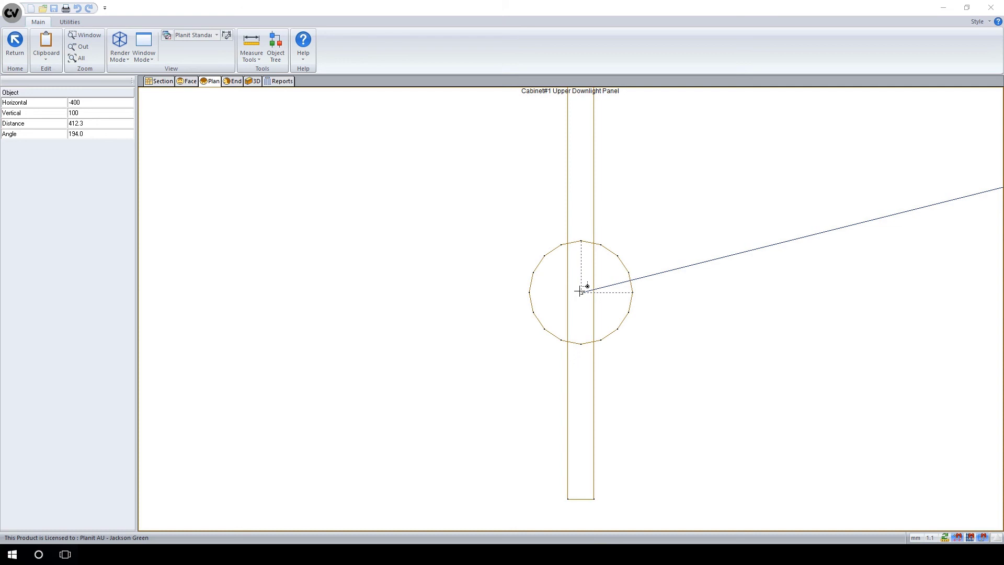
scroll(579, 291, down, 3)
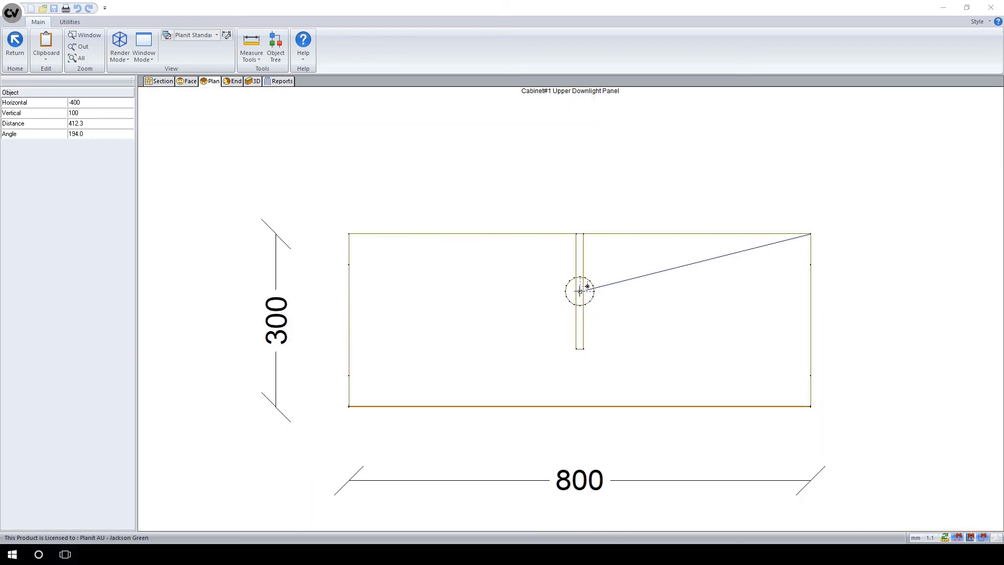
click(579, 291)
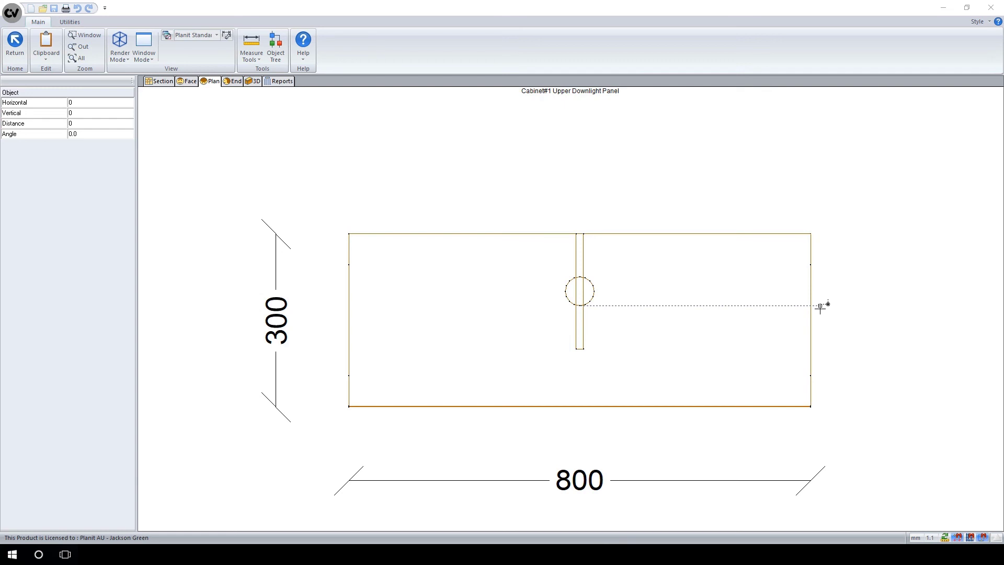
Step: Change the downlight hole's Pos X equation to IF 1 THEN :DX-U_DLO, test it, and return to the cabinet's plan view
double_click(762, 305)
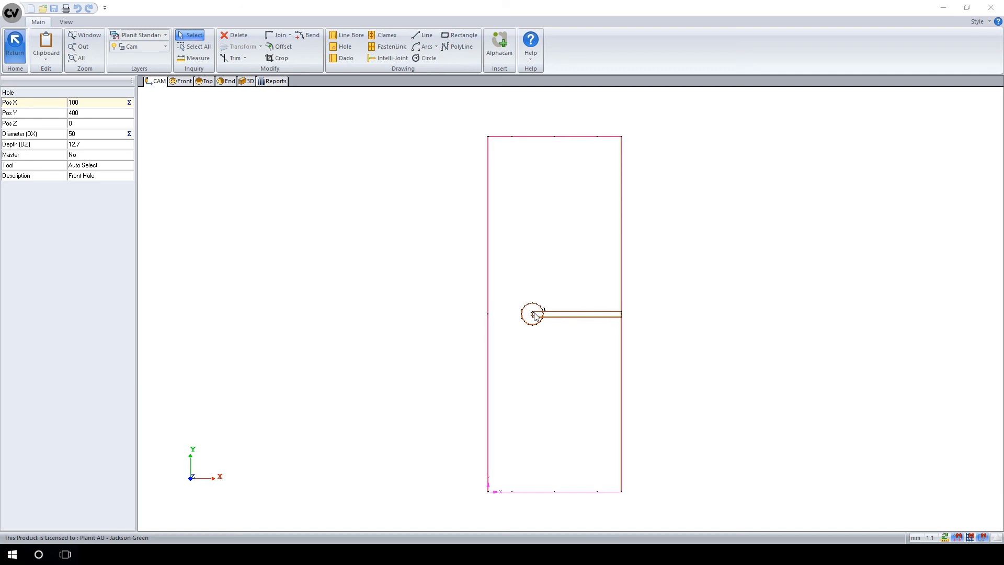
click(129, 103)
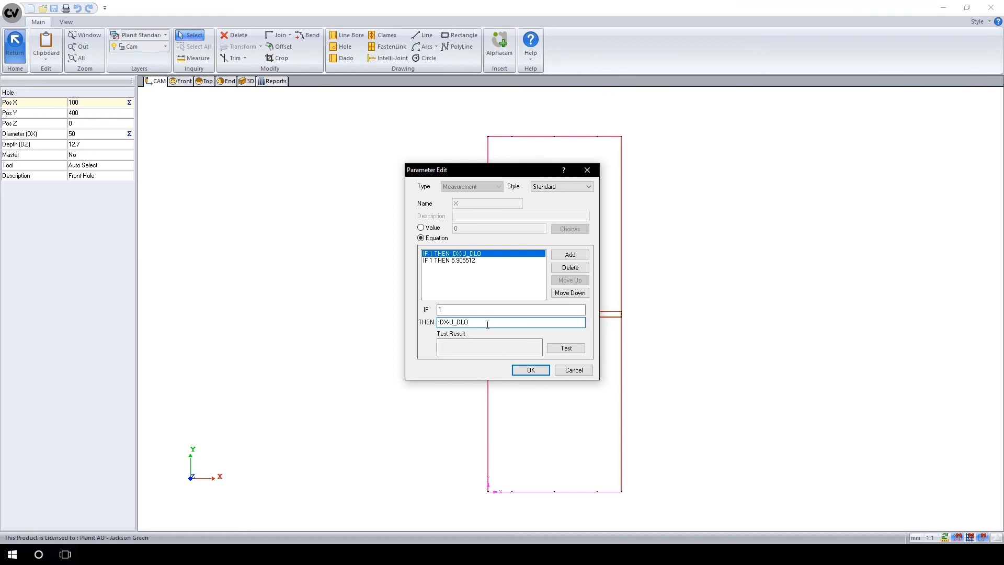
click(576, 352)
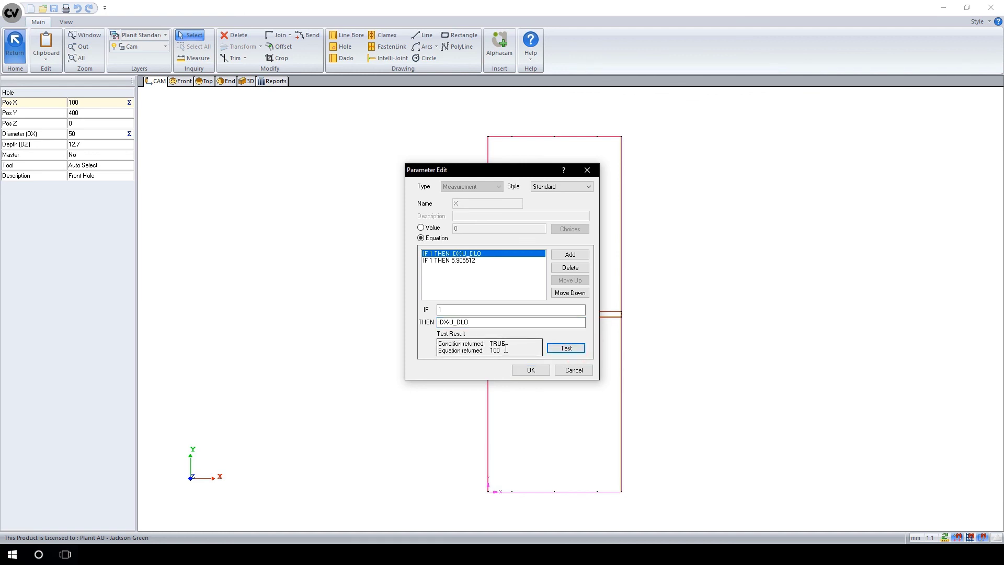
click(532, 371)
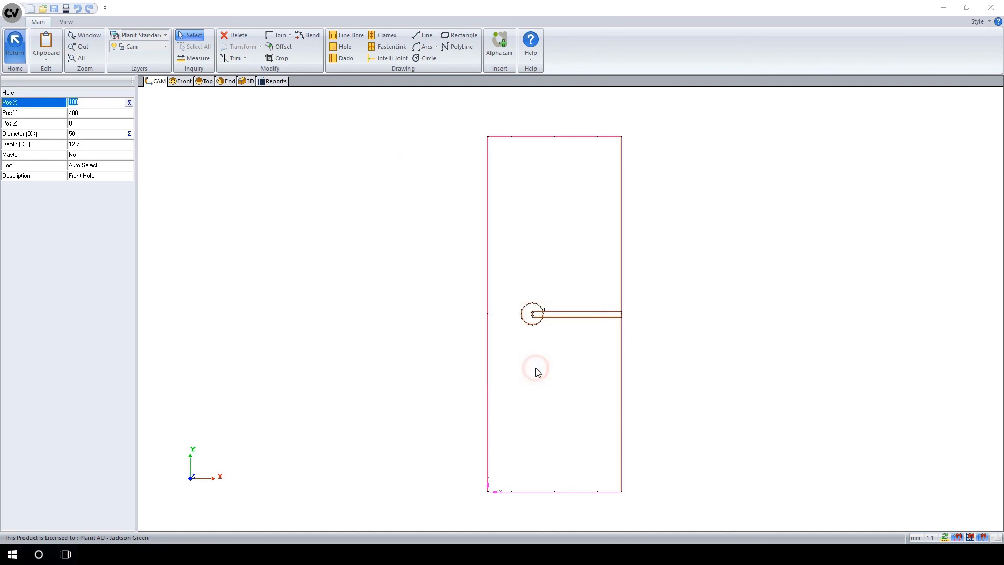
click(18, 50)
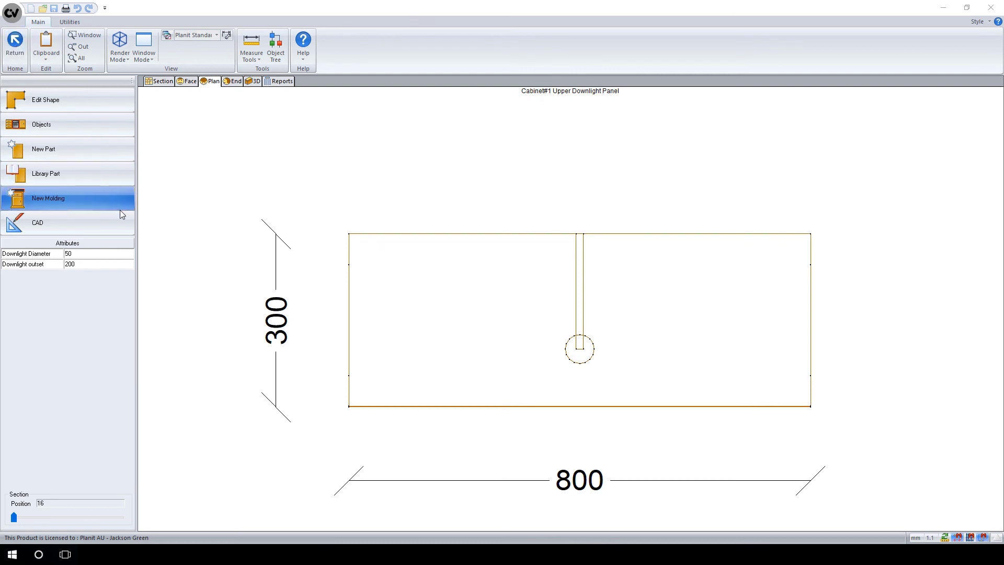
Step: Try the panel's Downlight outset attribute at 100
click(105, 266)
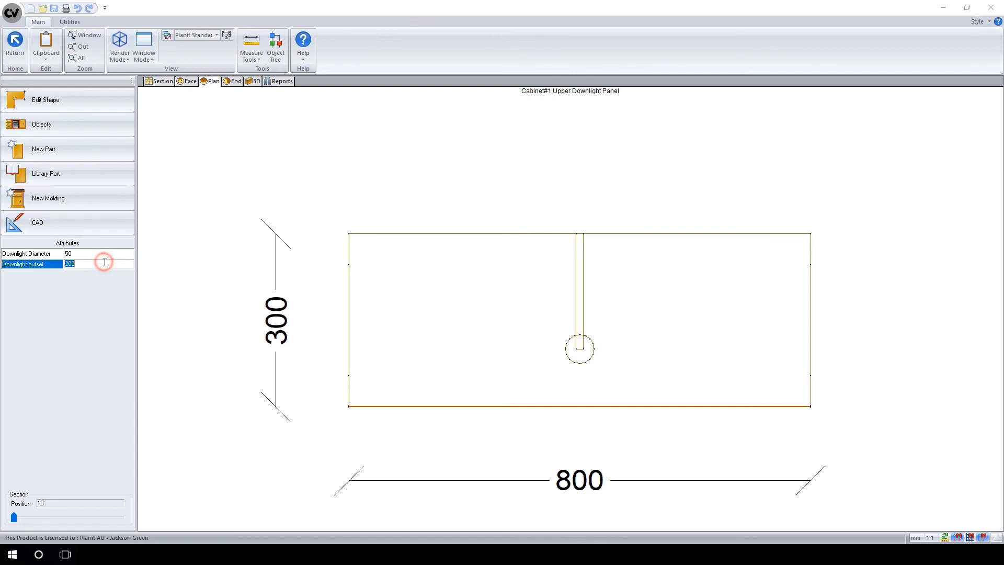
text(100)
key(Return)
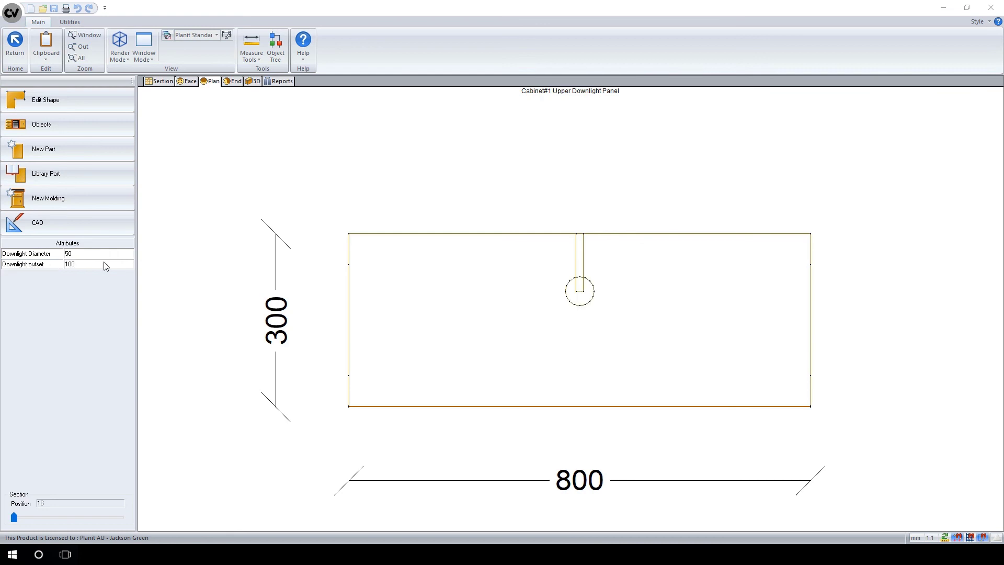
Step: Set the panel's Downlight outset attribute to 150
click(105, 263)
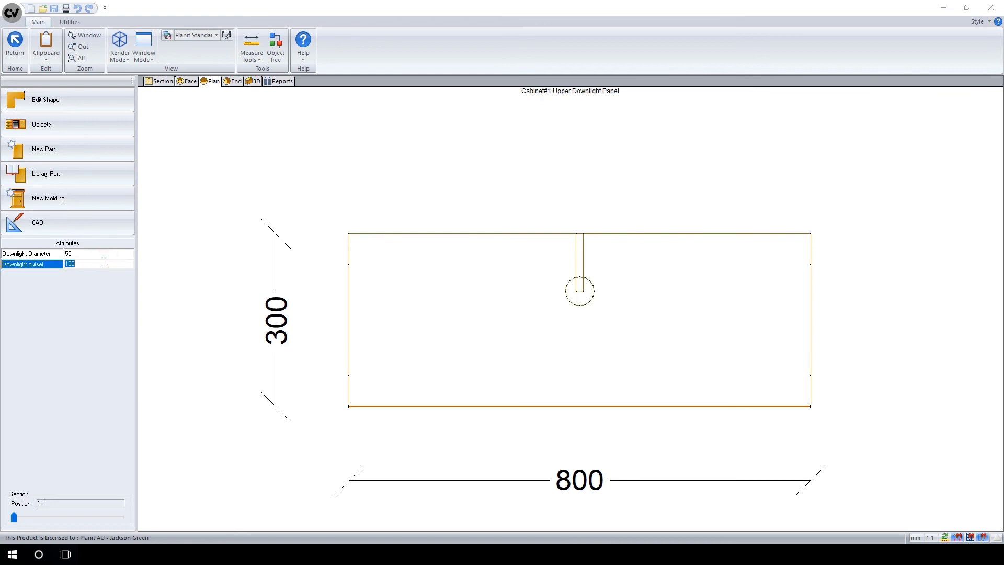
text(150)
key(Return)
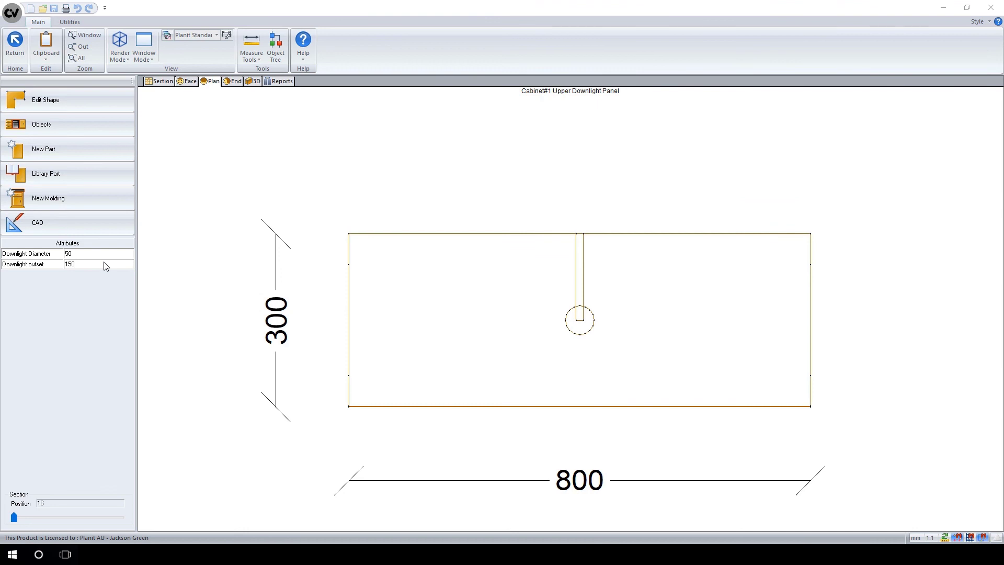